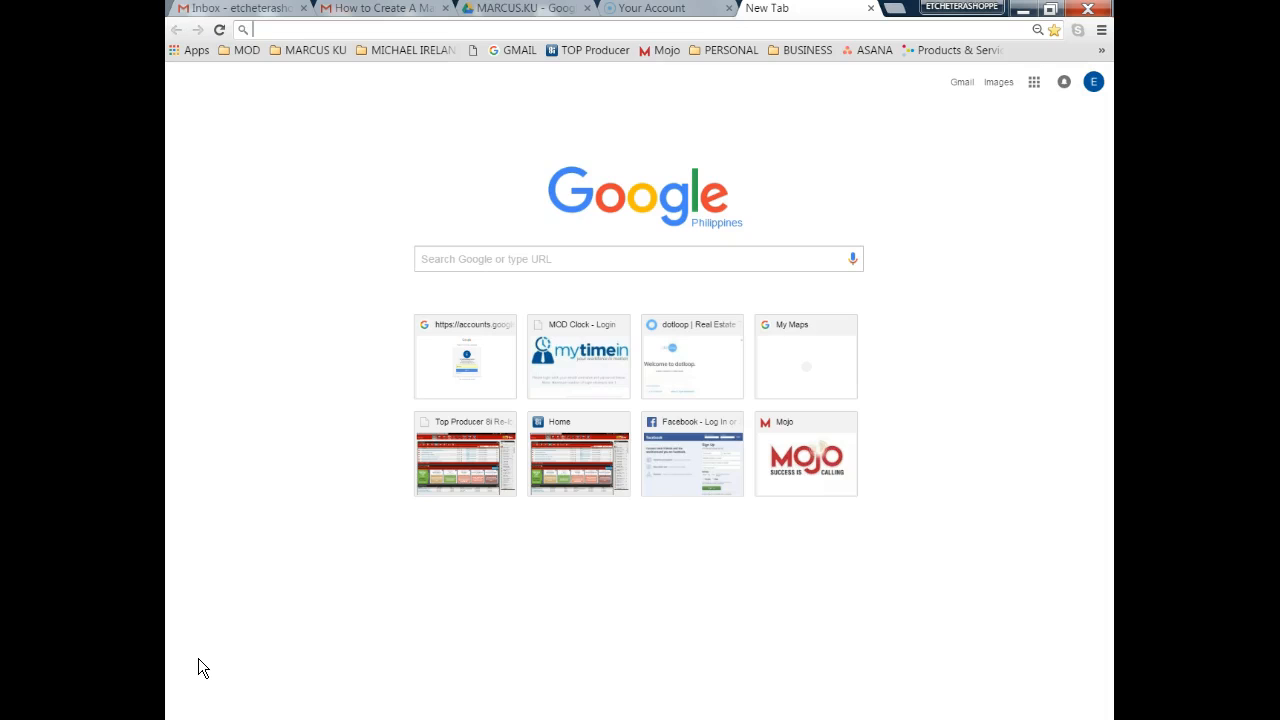
left_click(262, 27)
type("https:")
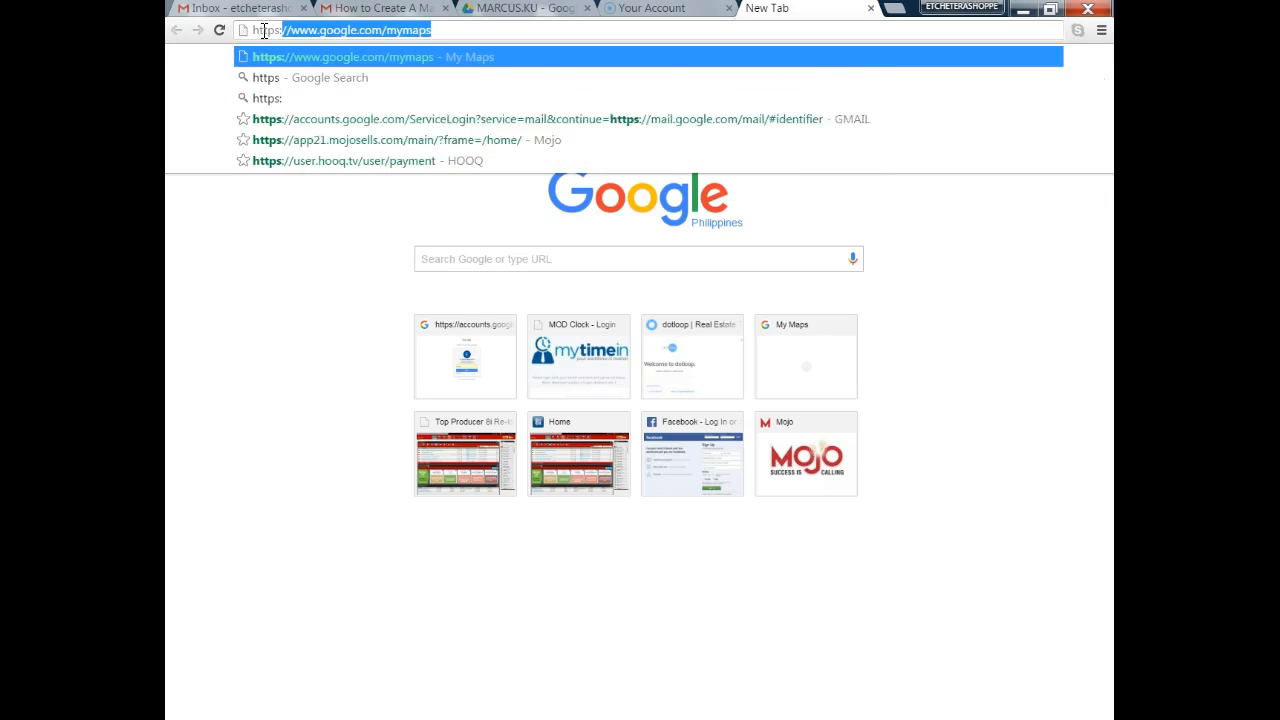
type("//")
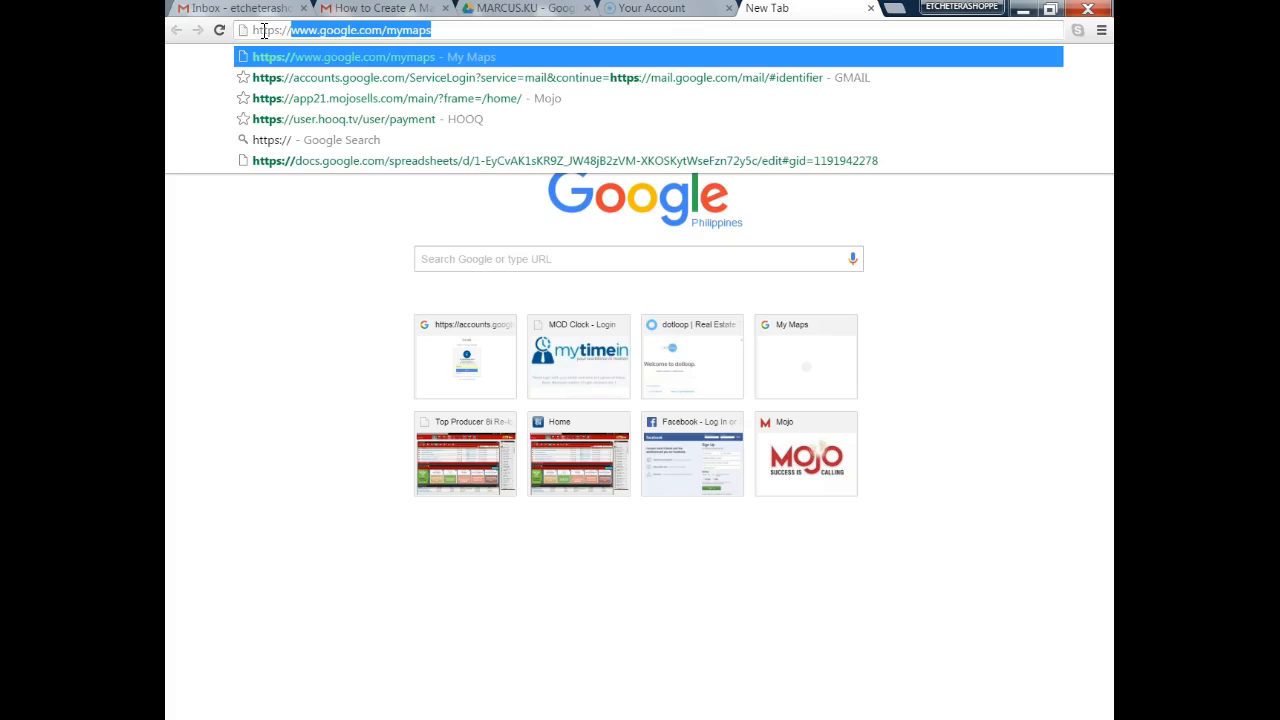
type("www")
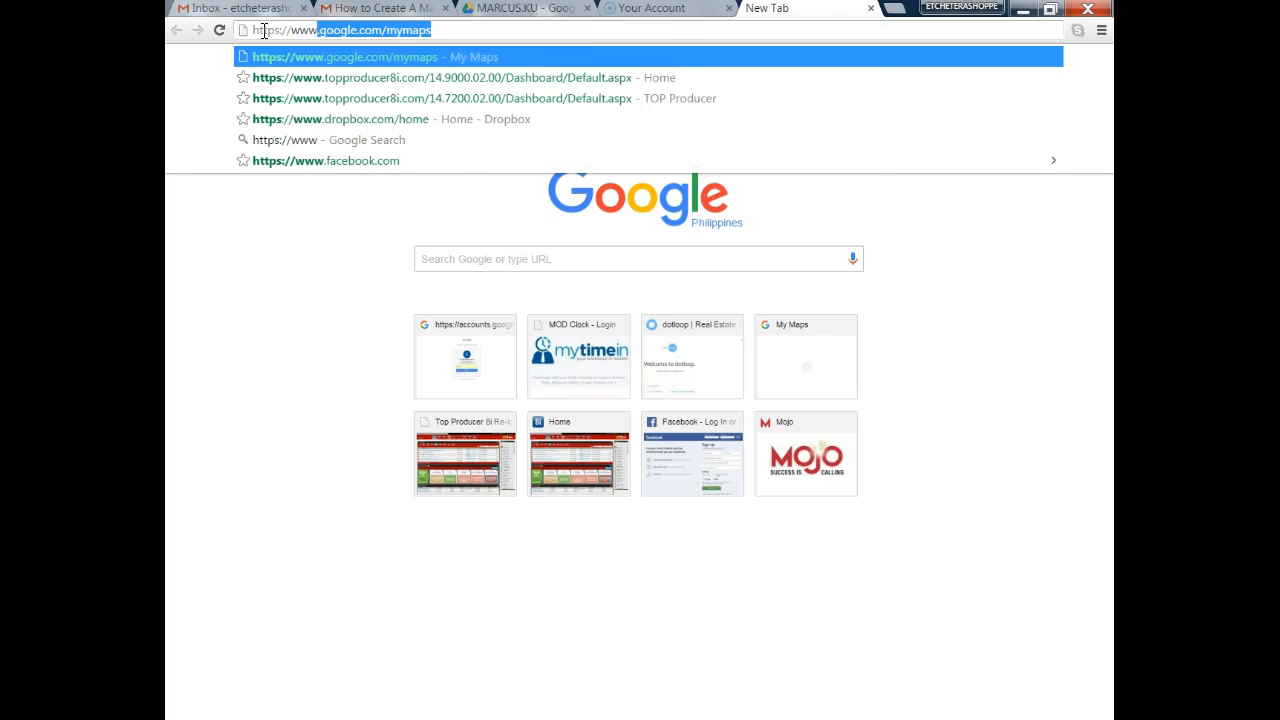
type(".")
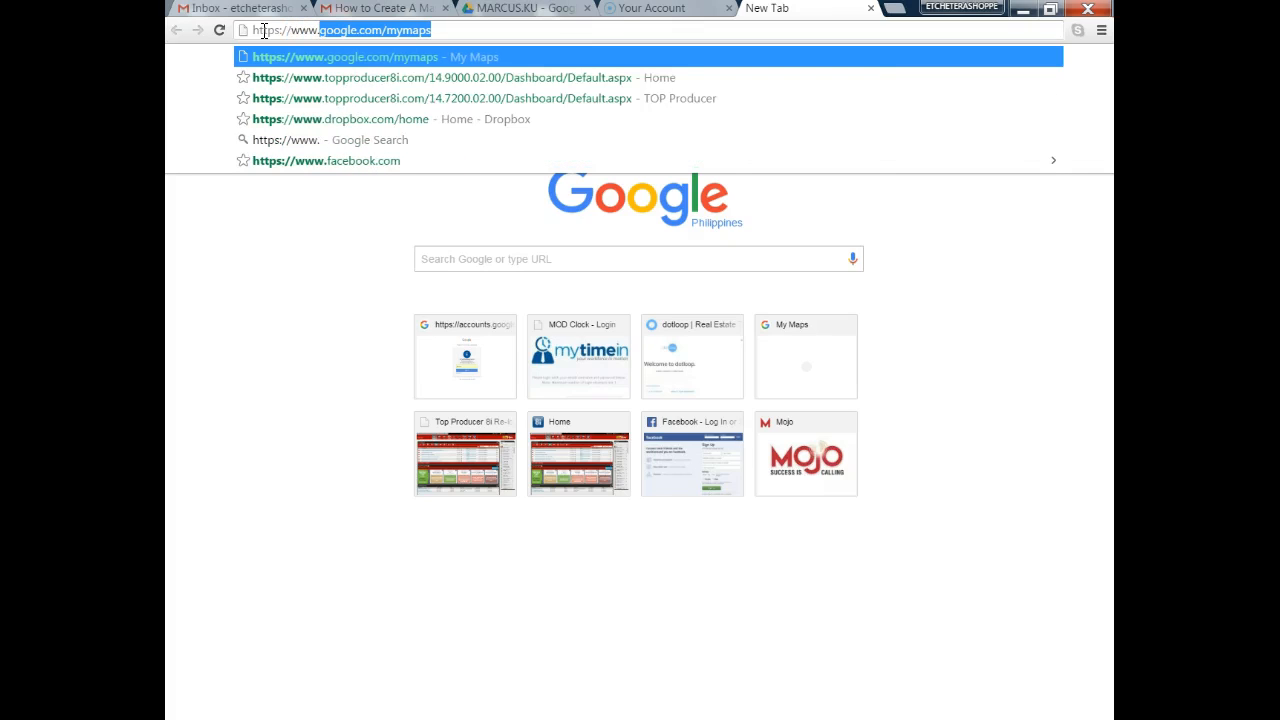
type("googl")
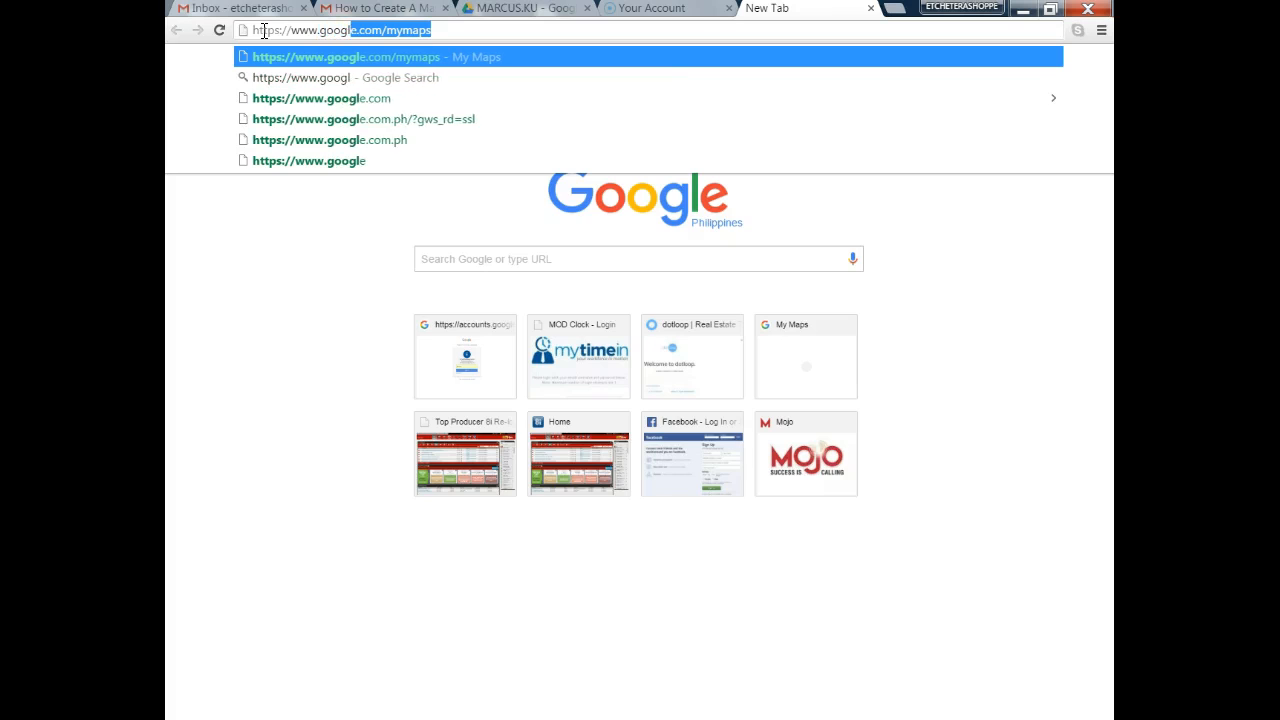
type("e.com")
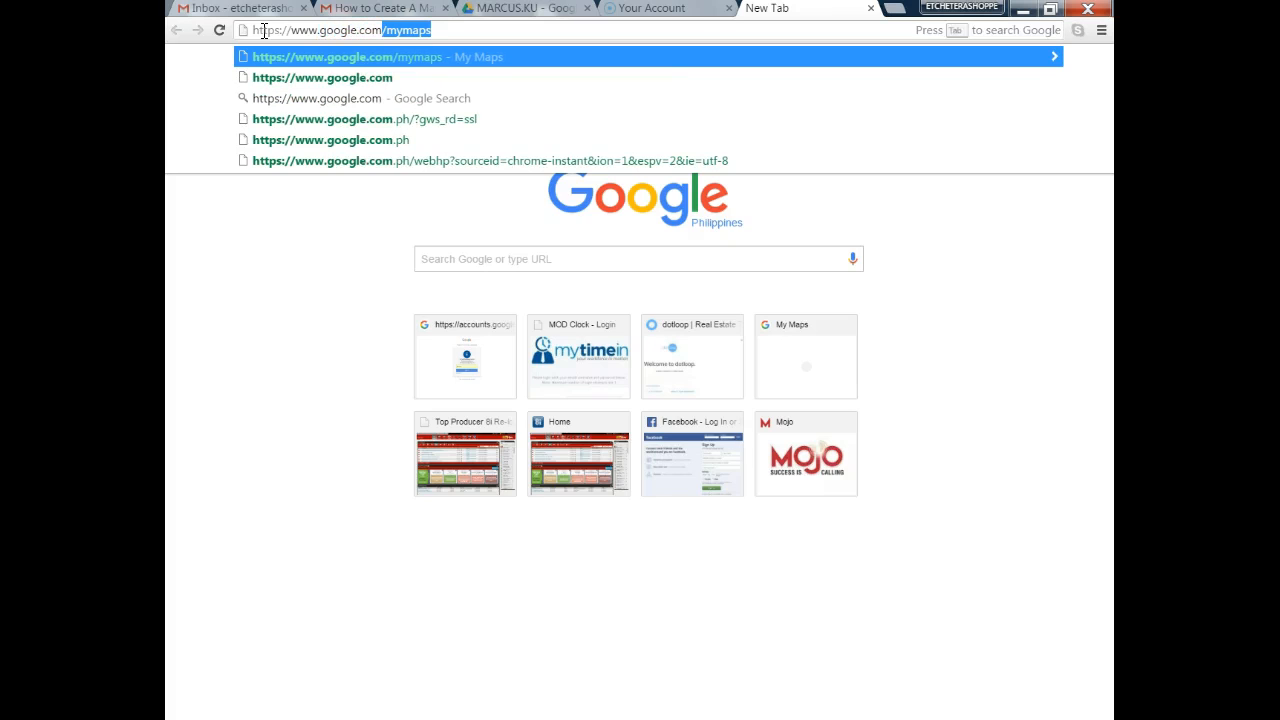
type("/")
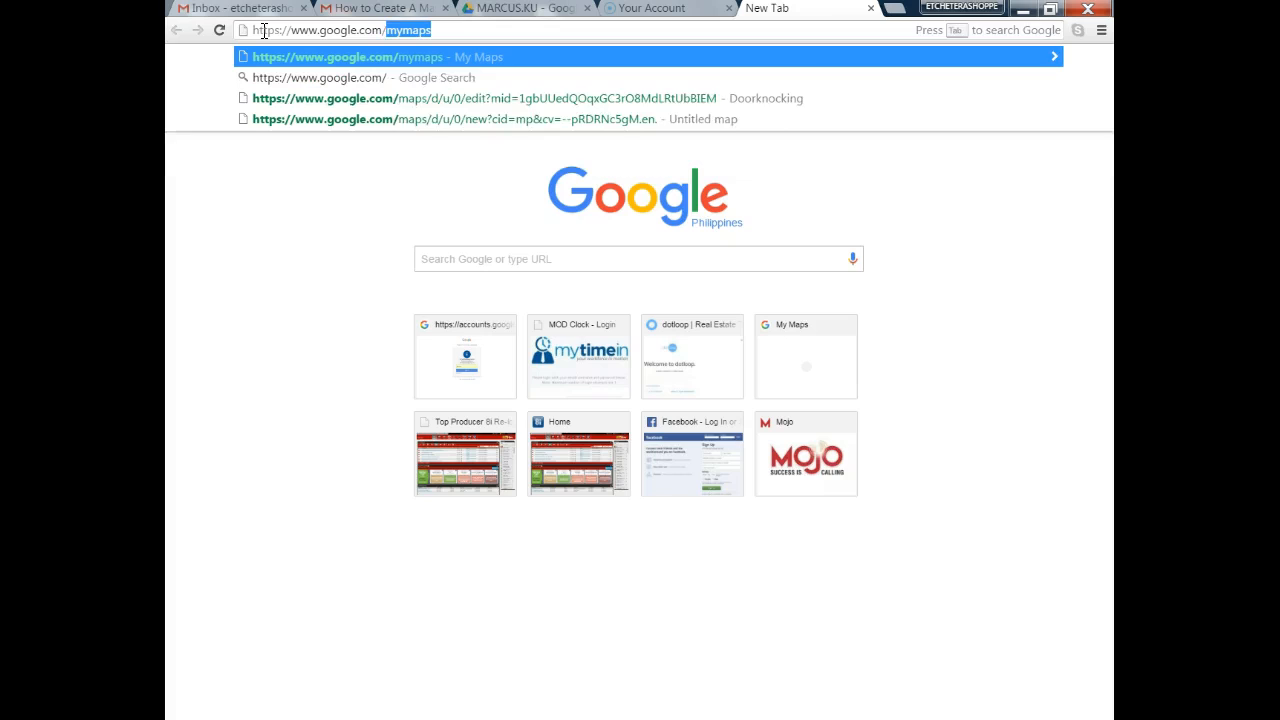
type("ma")
key("BackSpace")
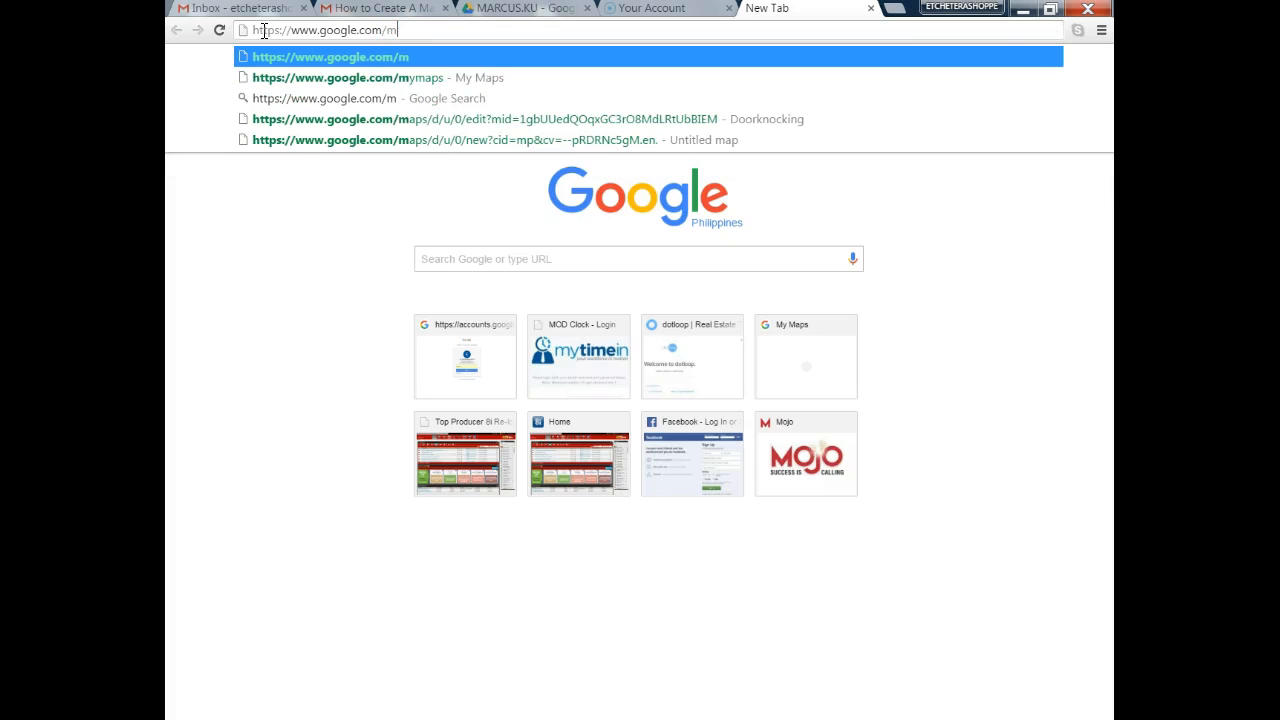
type("ymaps")
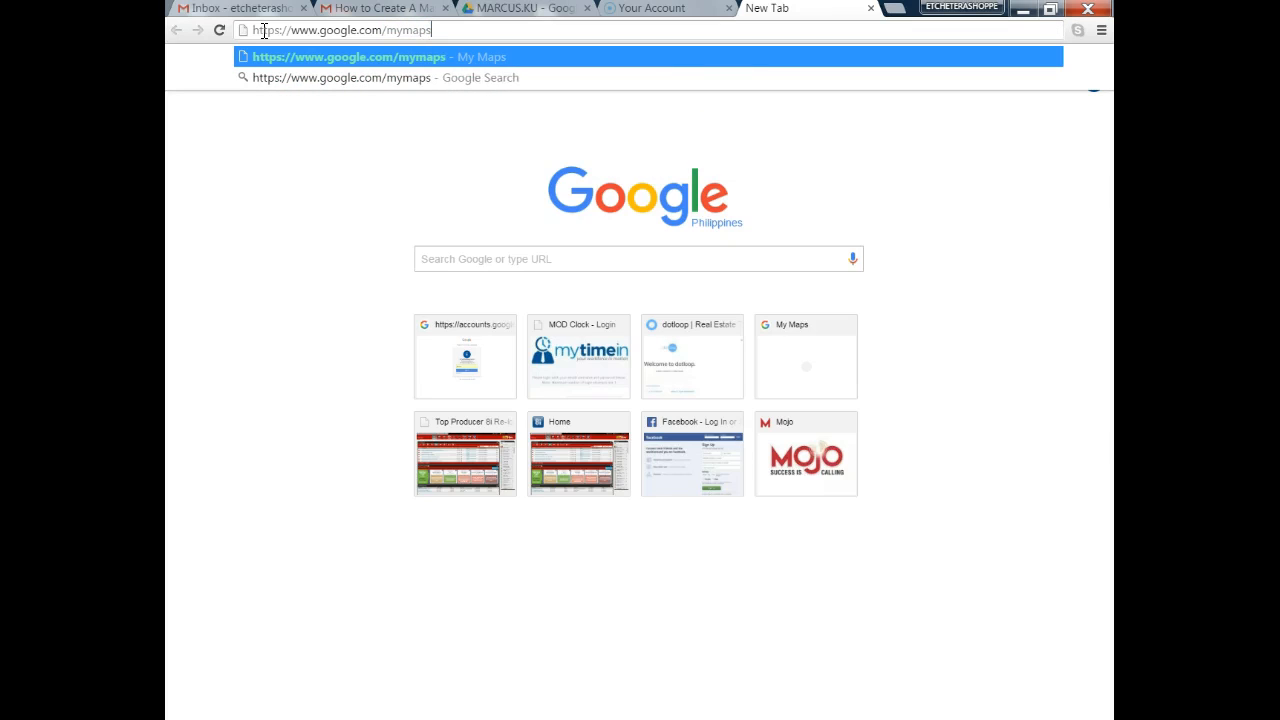
key("Return")
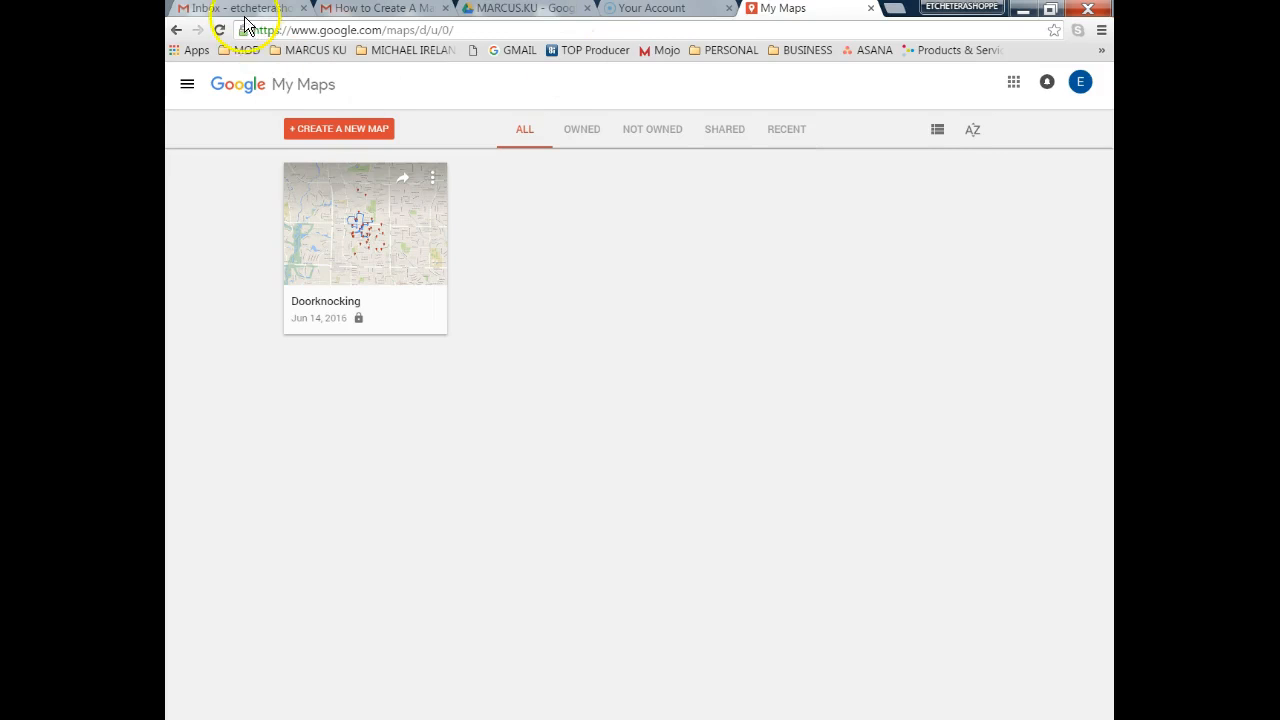
Create a new map and import the Door Knocking MapOut spreadsheet from Google Drive into its untitled layer.
left_click(327, 130)
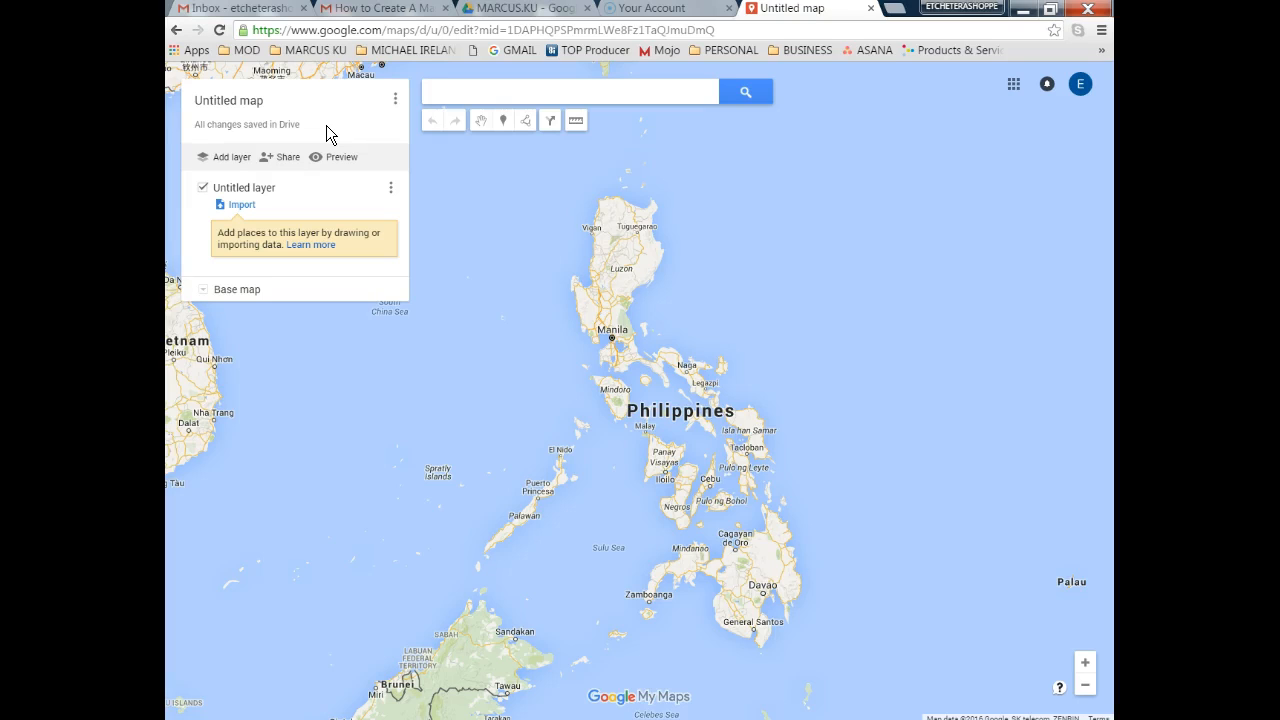
left_click(241, 206)
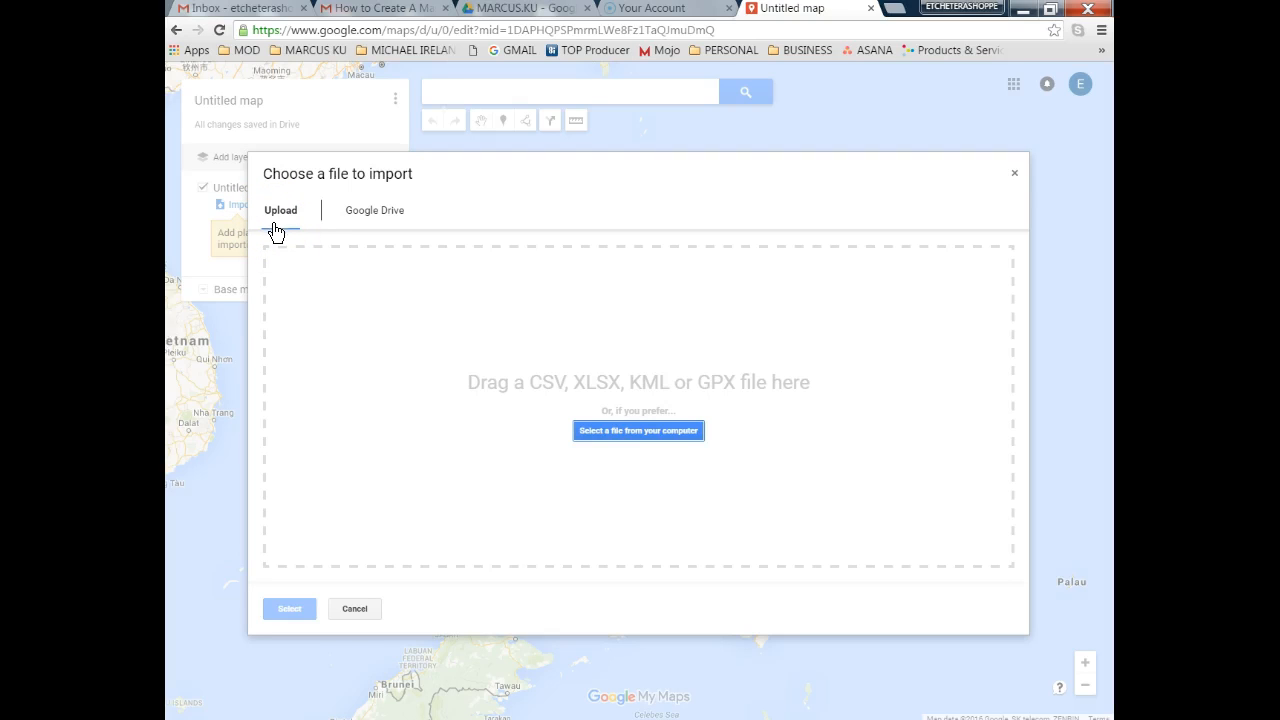
left_click(376, 216)
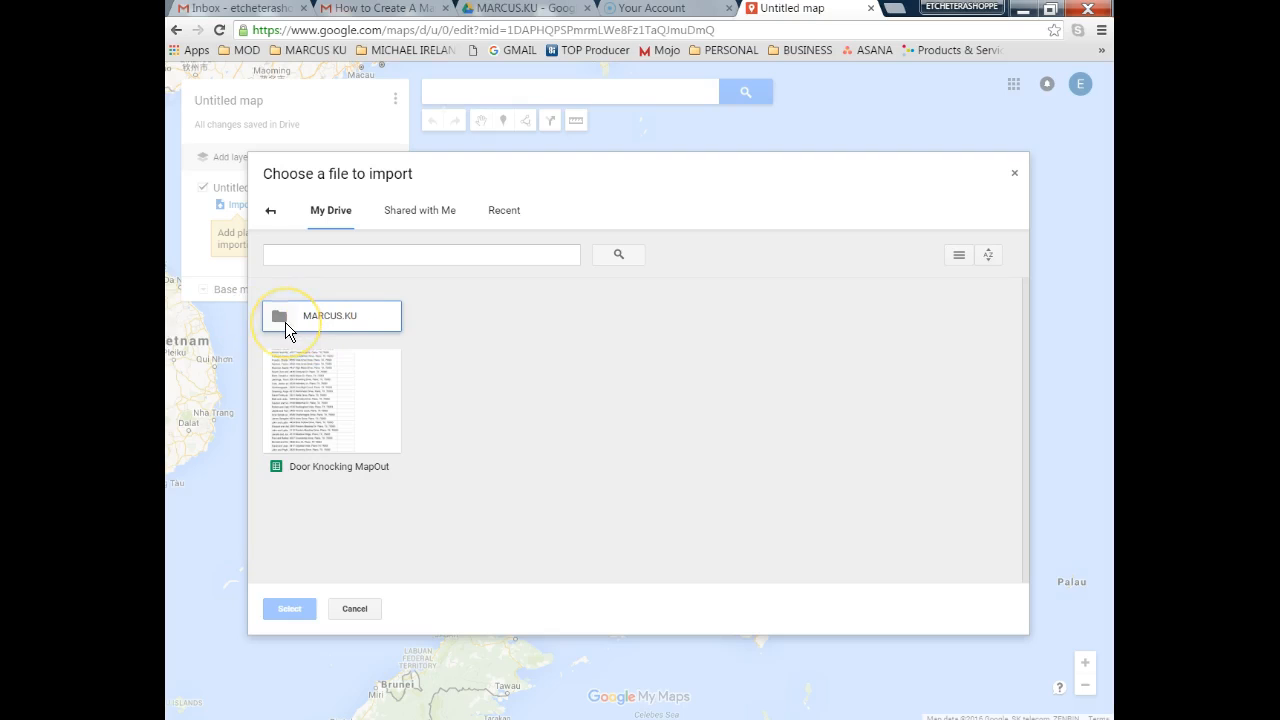
left_click(320, 418)
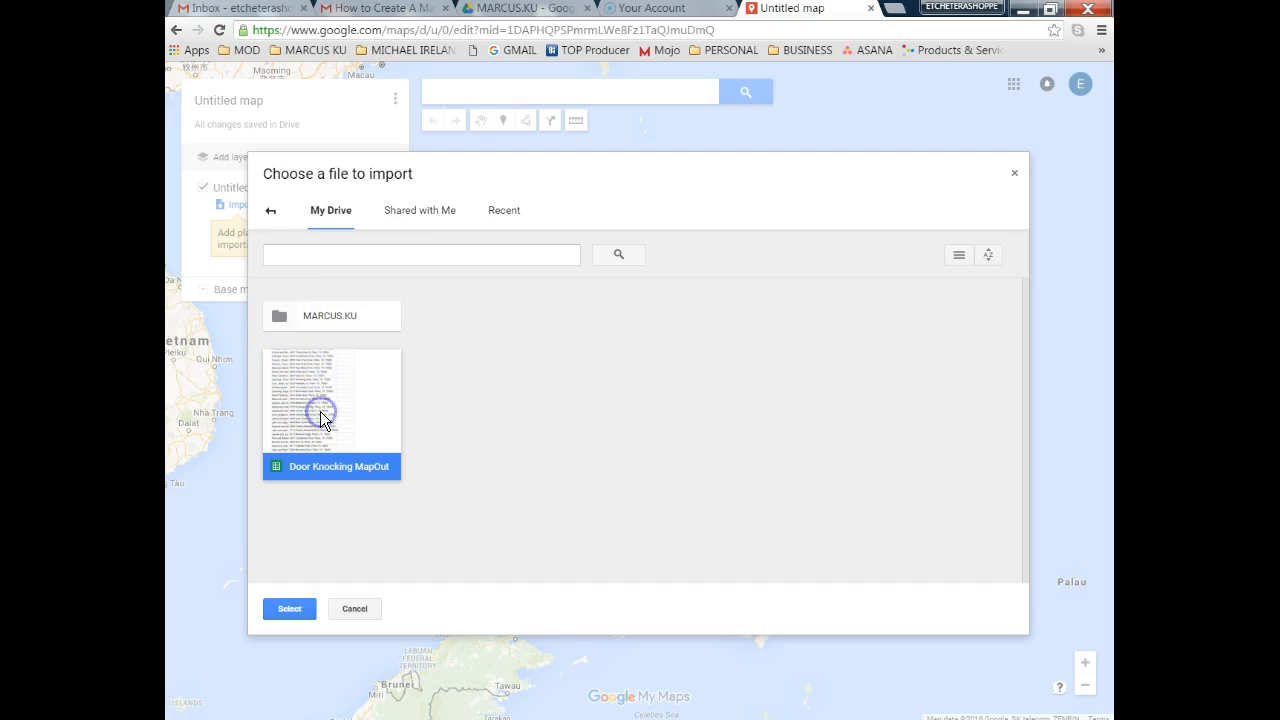
double_click(320, 416)
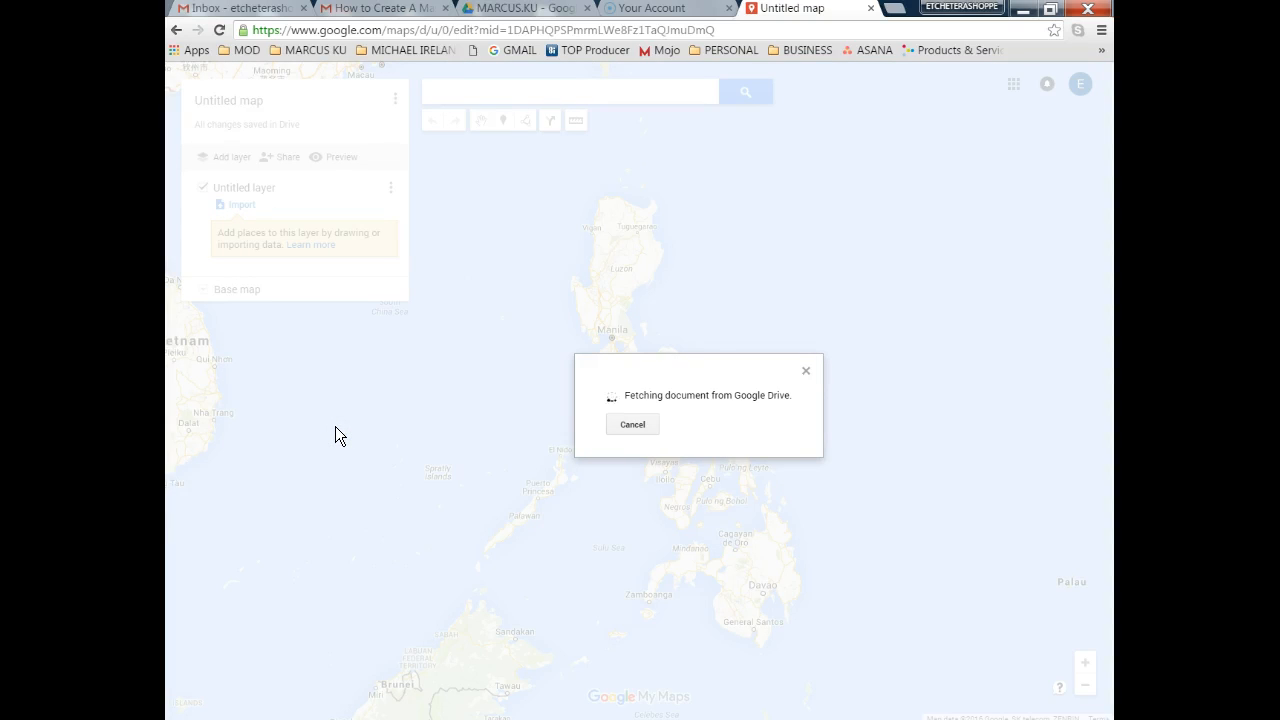
Switch to Google Drive to view the name and address columns of DOOR KNOCK MAP OUT.xlsx, and return to the map import.
left_click(525, 8)
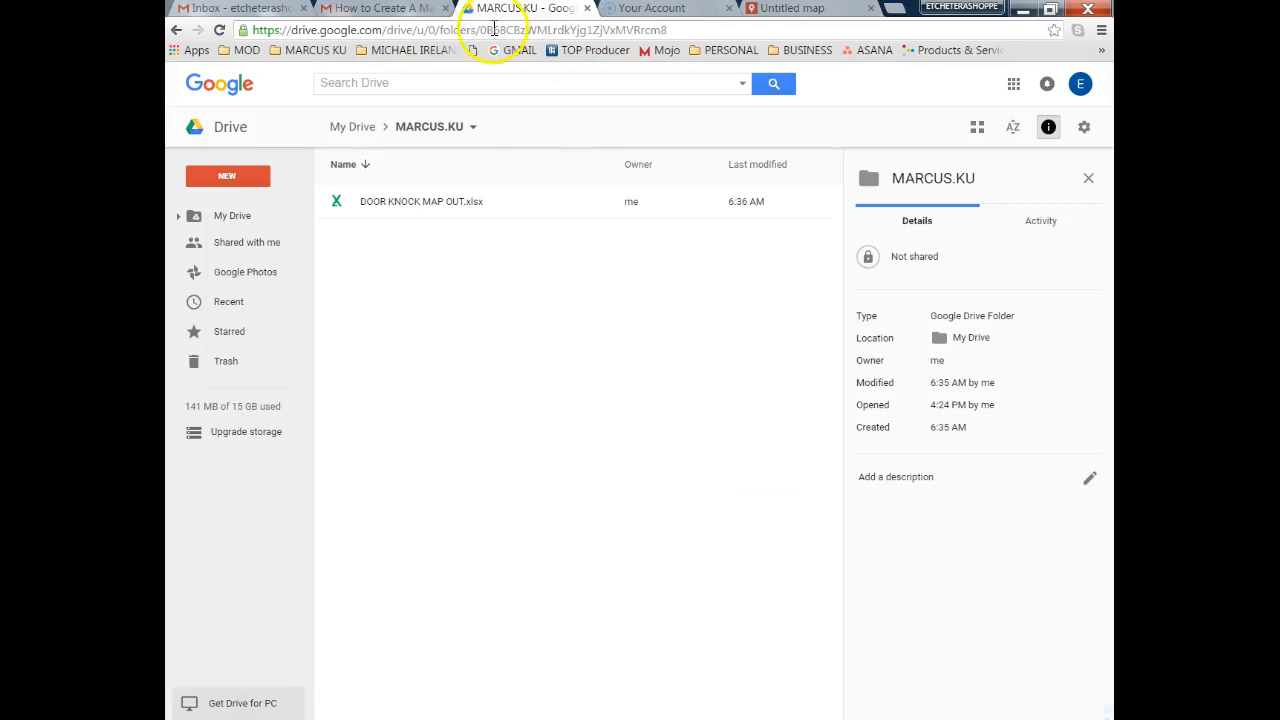
double_click(426, 205)
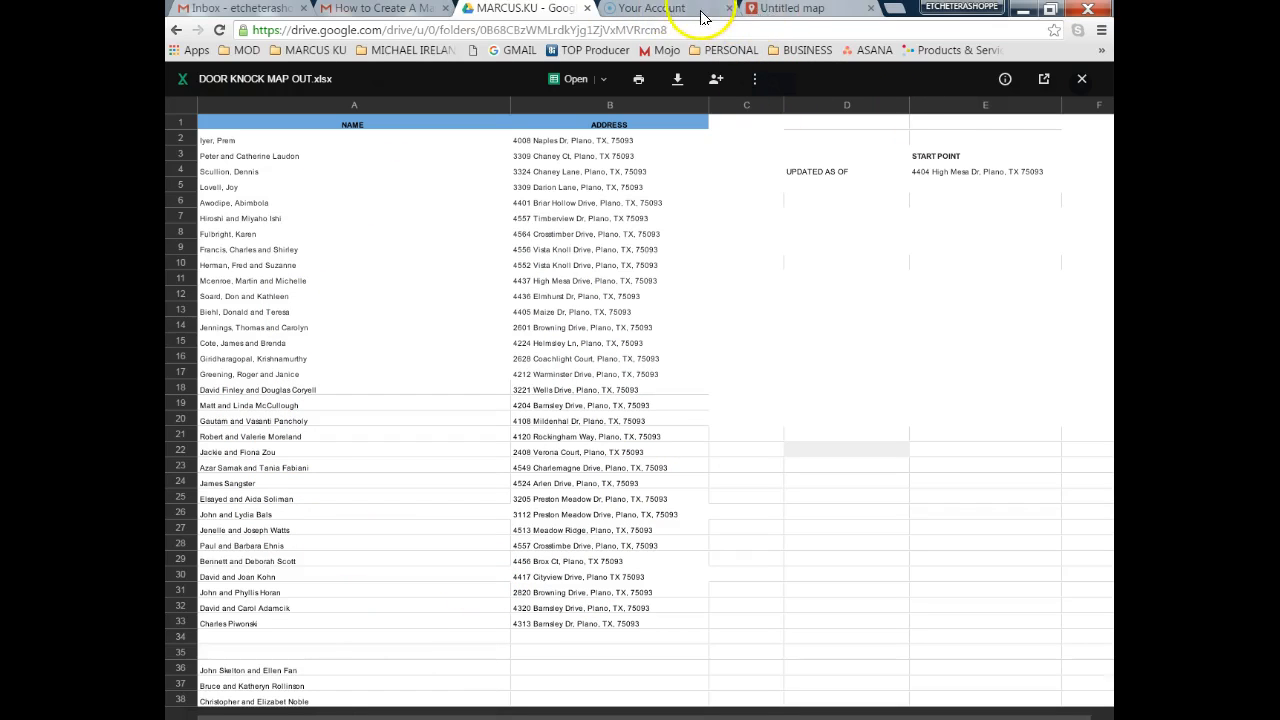
left_click(797, 12)
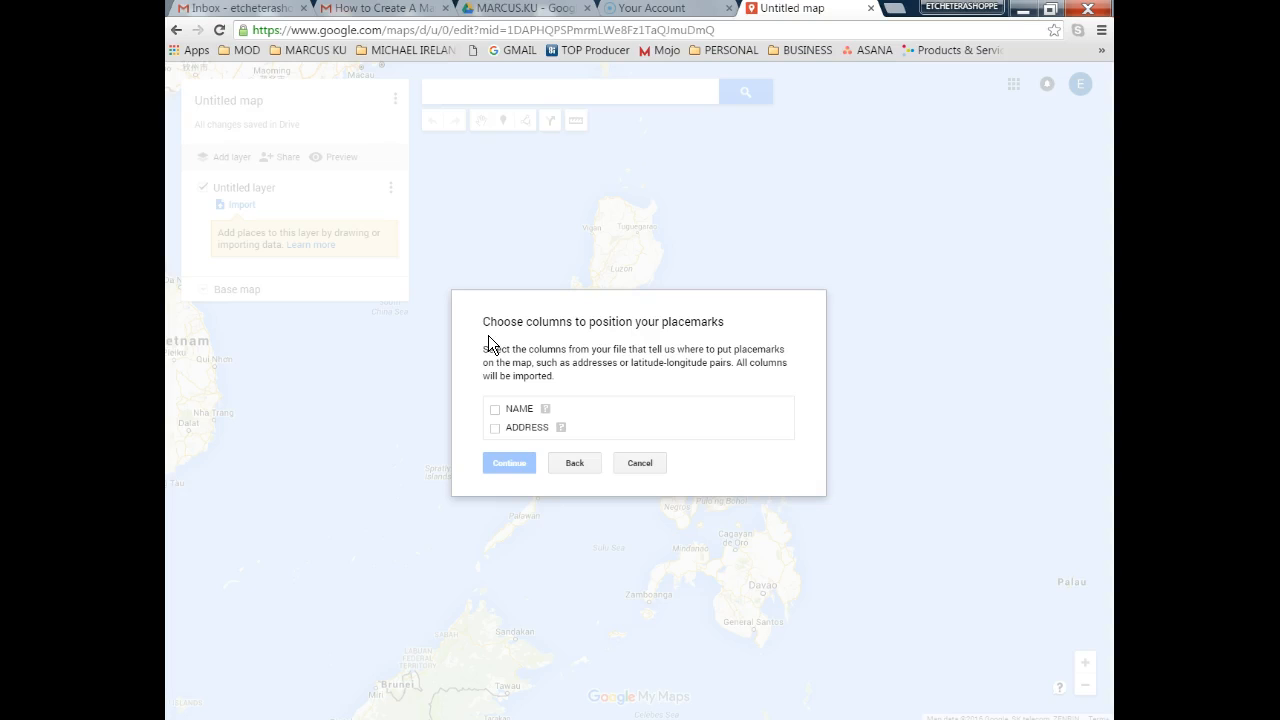
Position the placemarks by the ADDRESS column, title the markers with the NAME column, and finish the import.
left_click(494, 429)
left_click(505, 464)
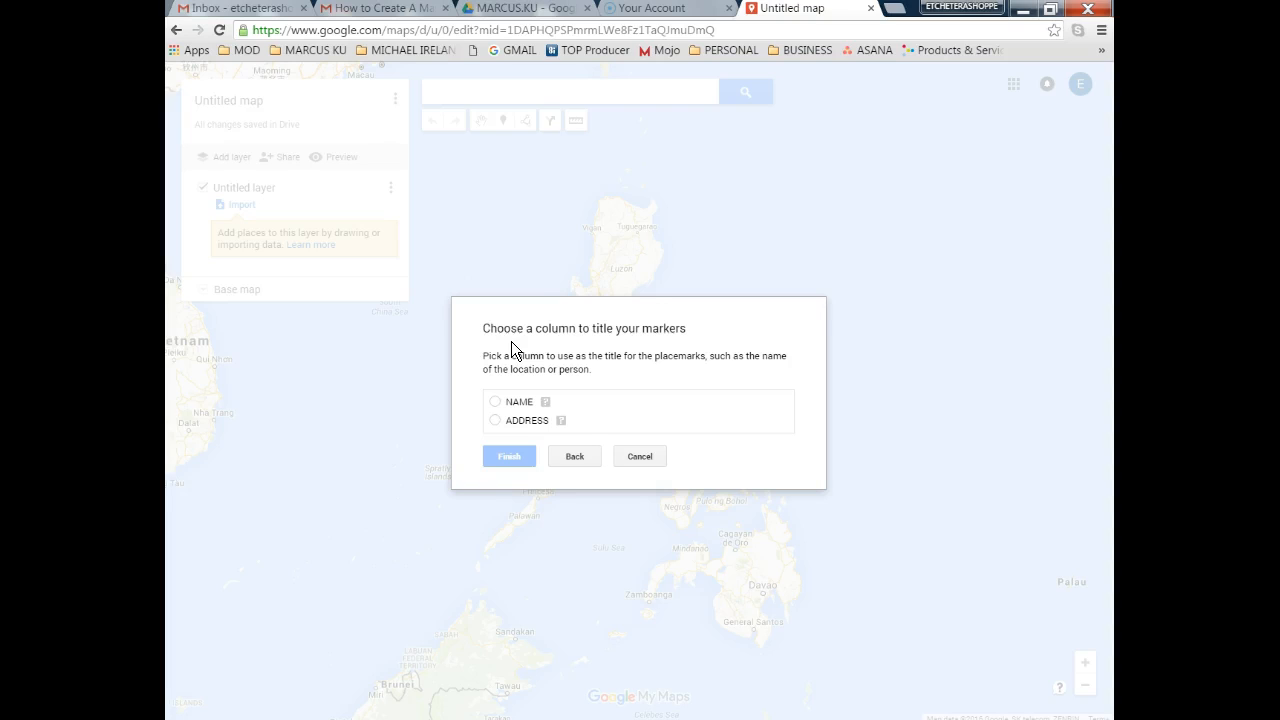
left_click(494, 402)
left_click(510, 456)
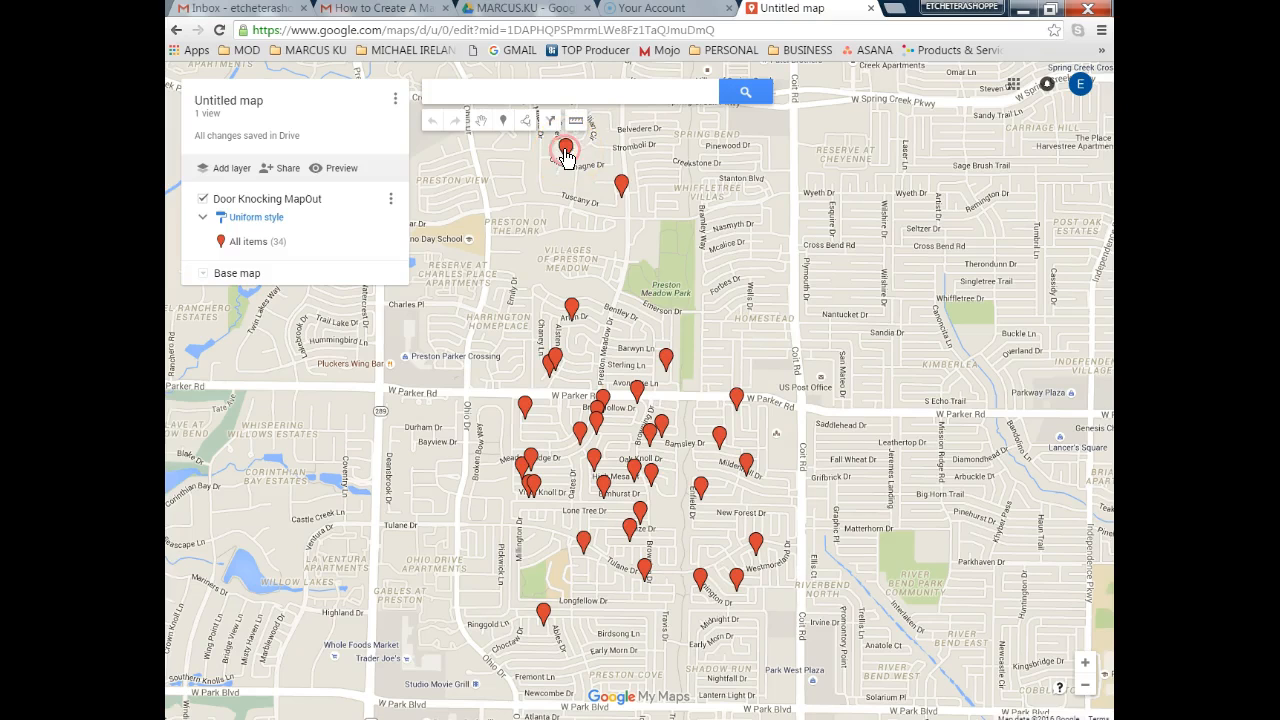
Examine the marker context options, the place-grouping styles and the layer options of the Door Knocking MapOut layer.
right_click(566, 152)
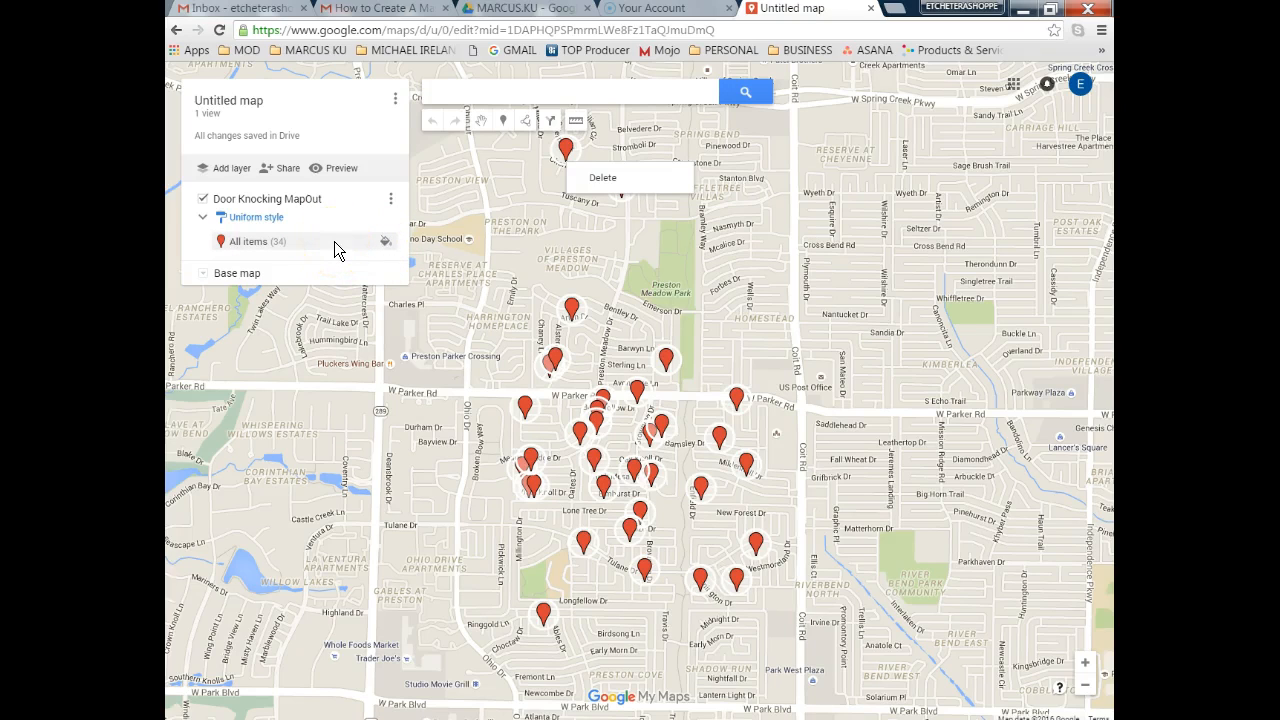
left_click(221, 244)
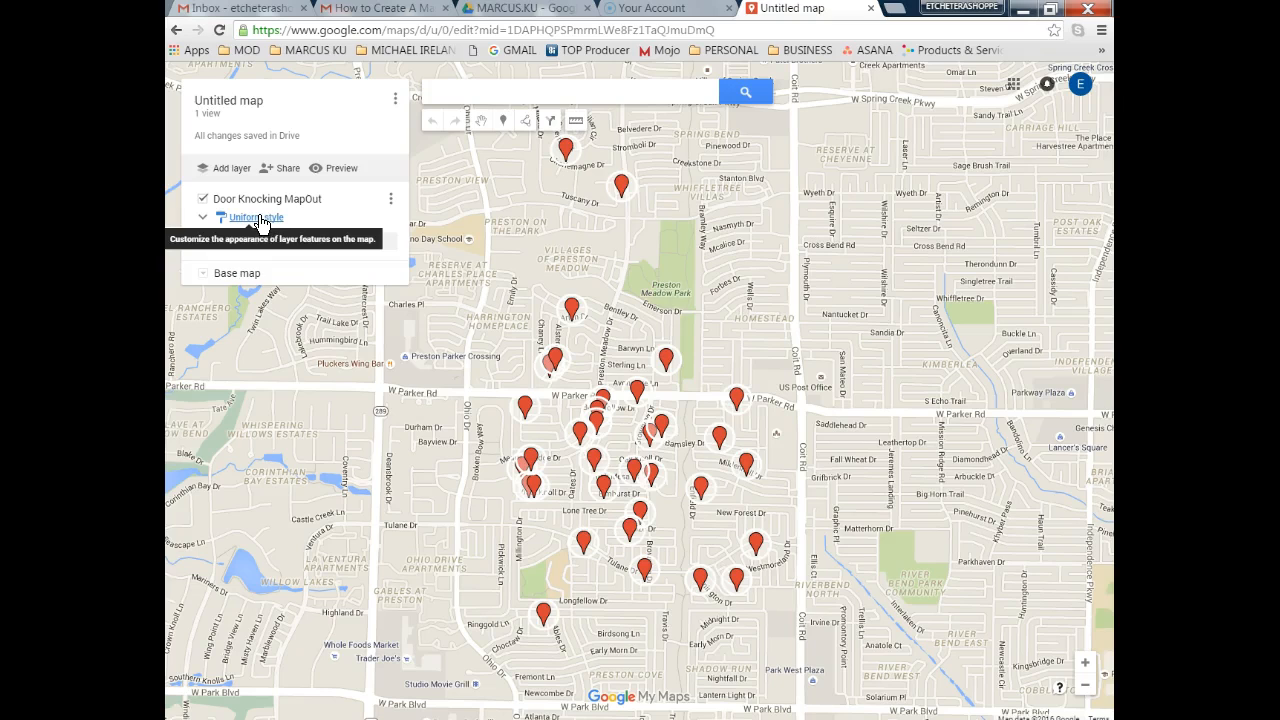
left_click(259, 219)
left_click(378, 229)
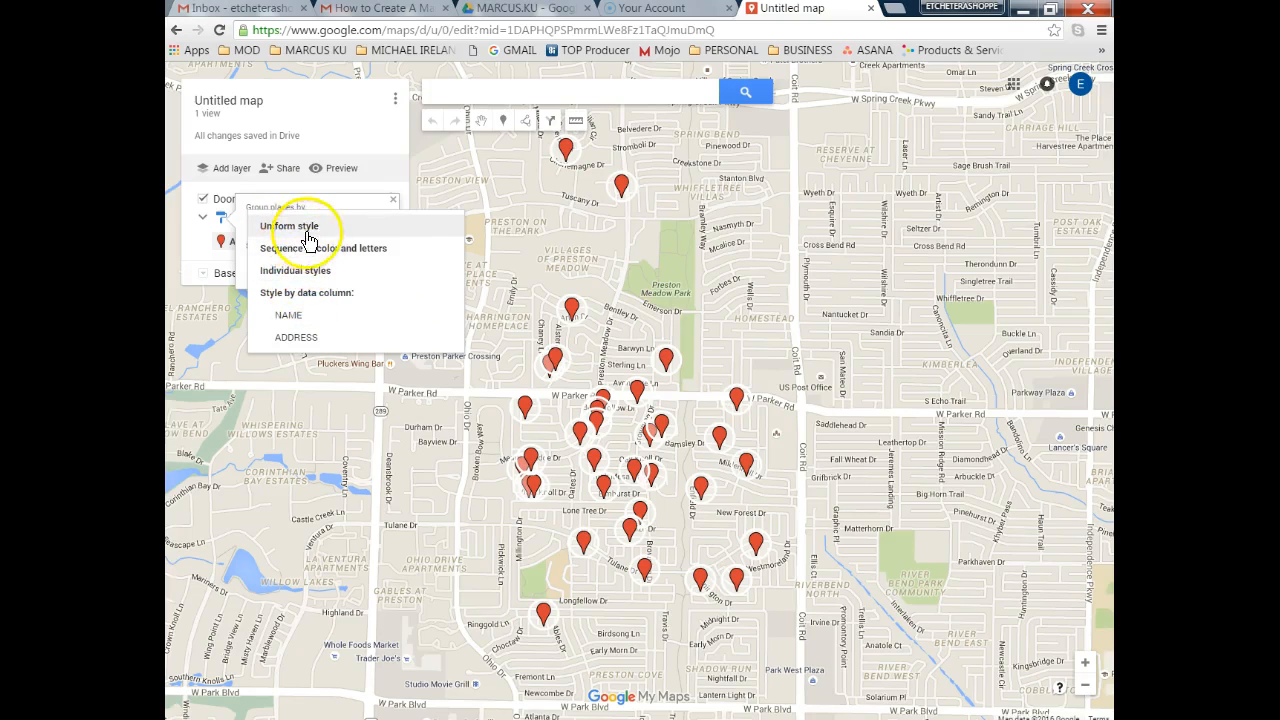
left_click(449, 193)
left_click(391, 201)
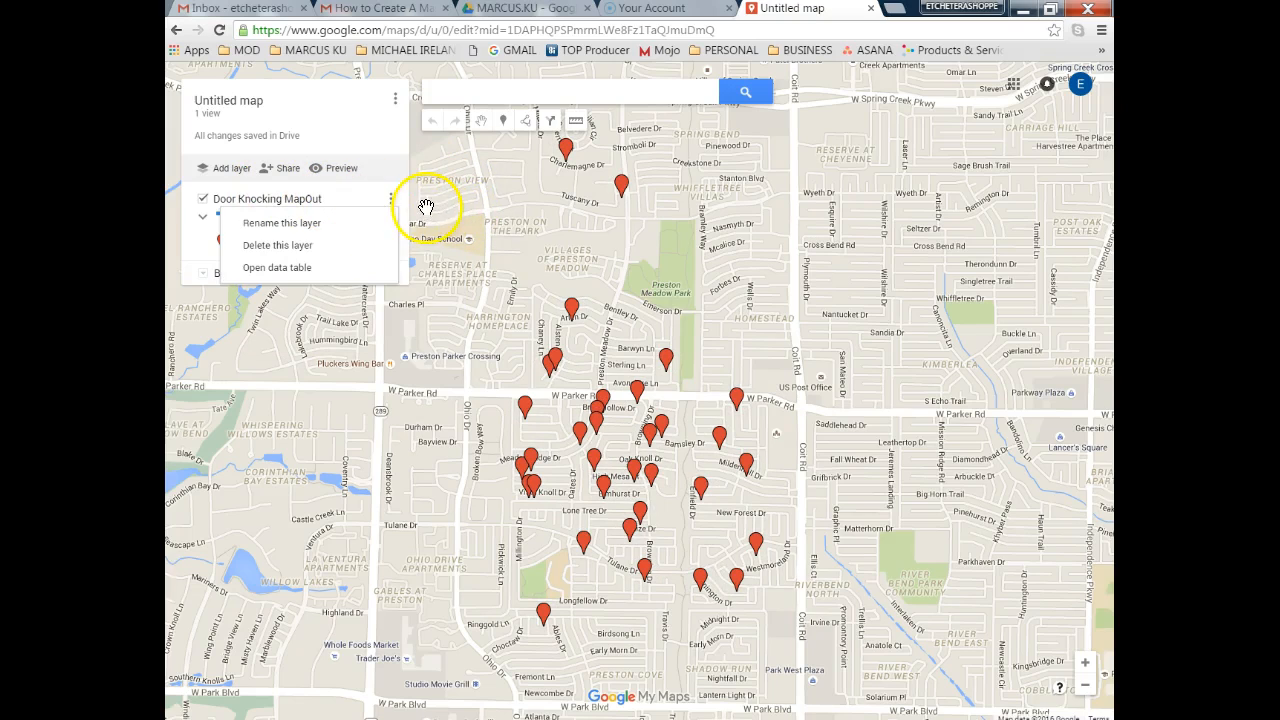
left_click(428, 207)
left_click(256, 218)
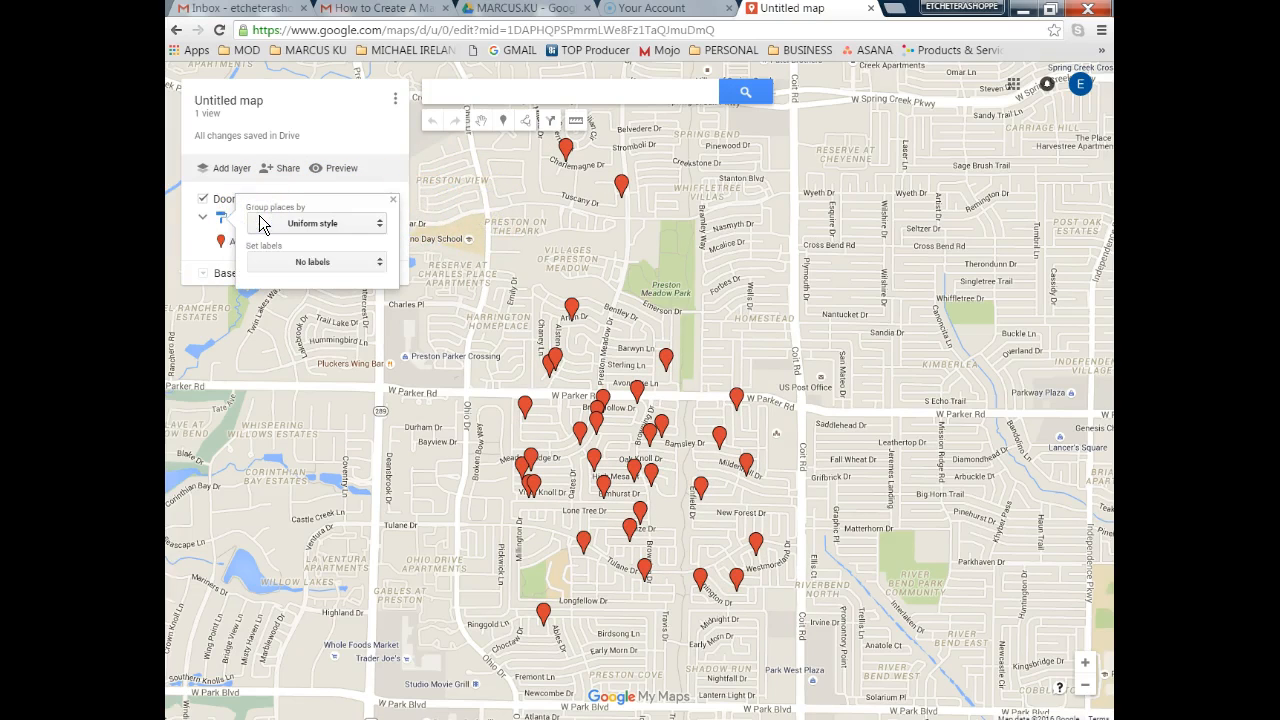
left_click(380, 226)
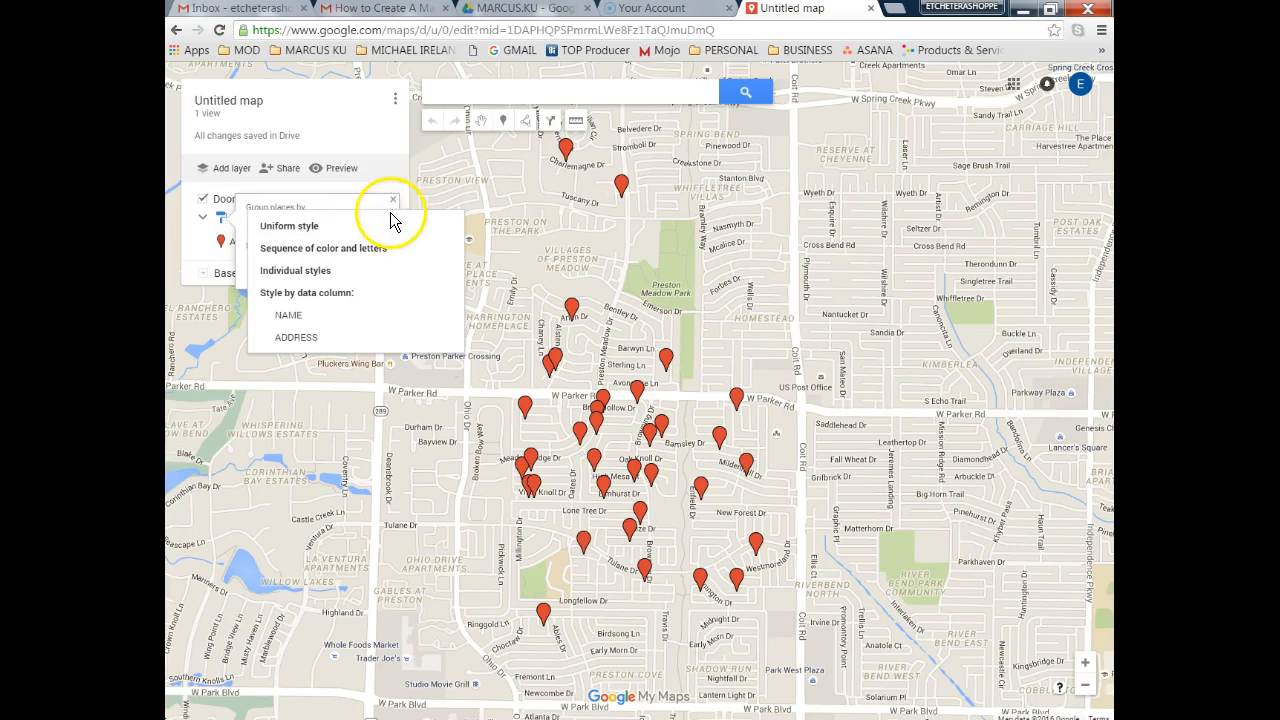
left_click(487, 196)
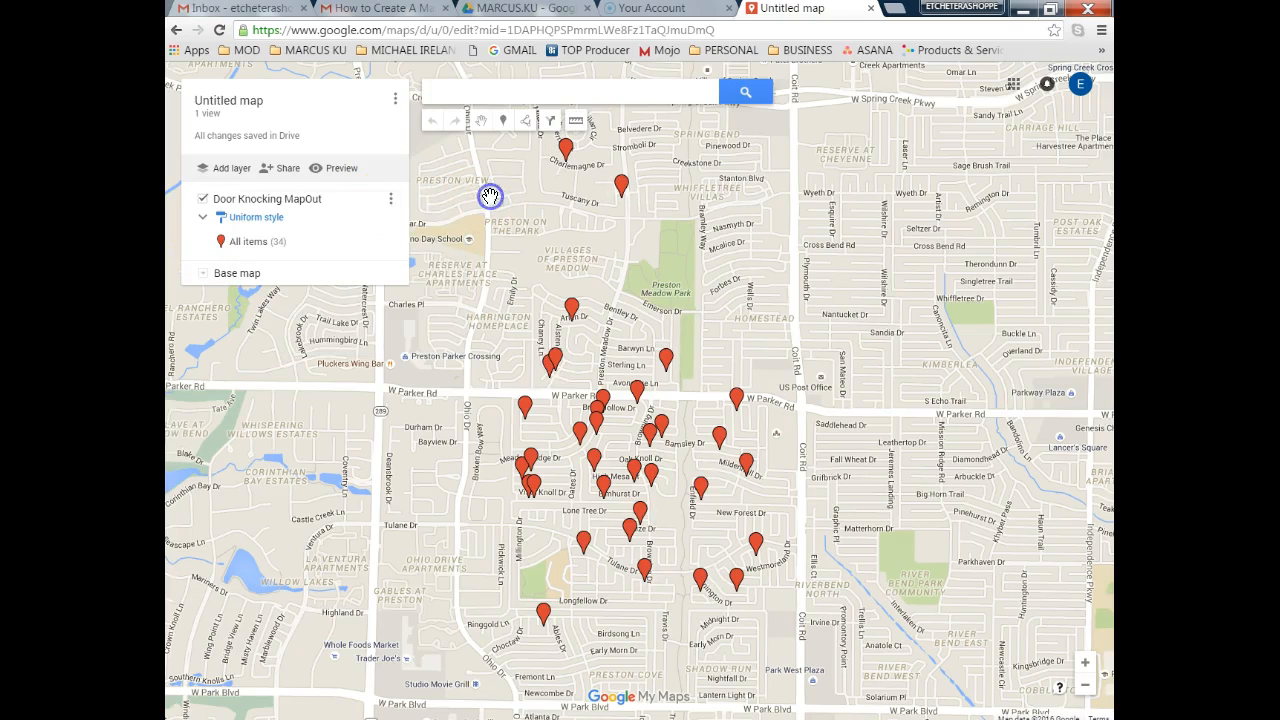
Open the info card of the marker near Sterling Ln and view its style and edit options without changing its details.
left_click(666, 360)
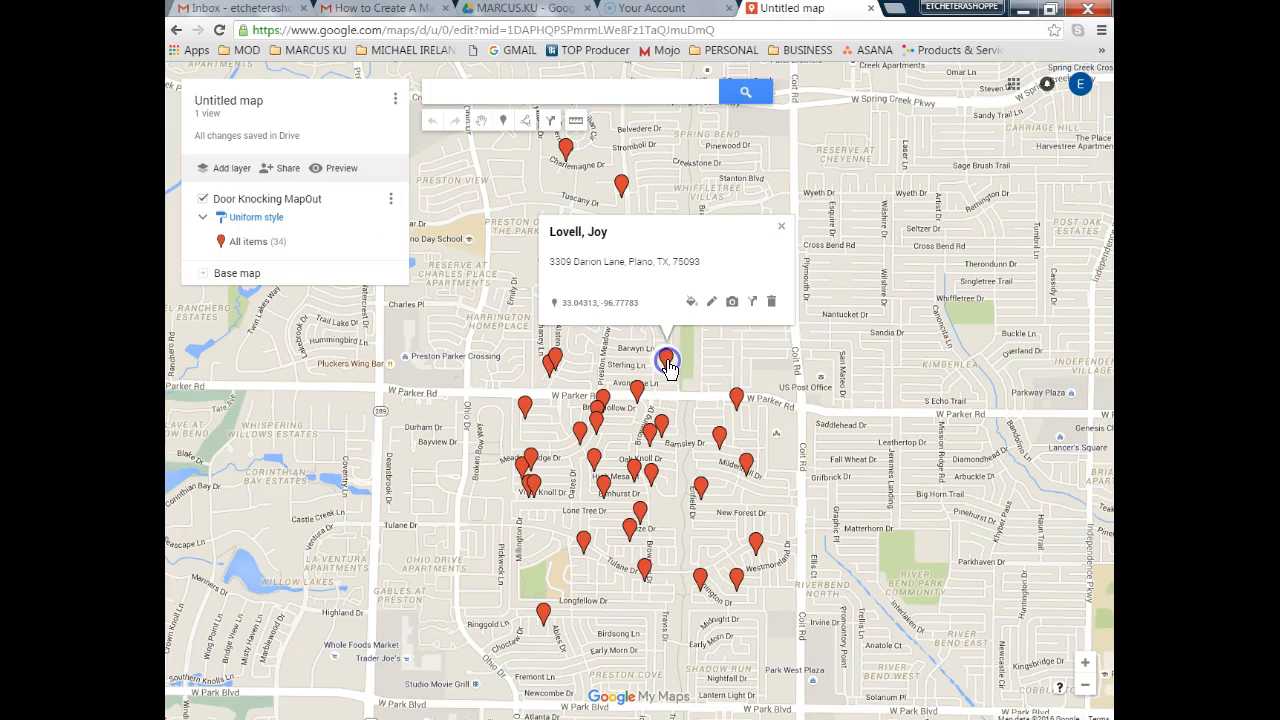
left_click(690, 303)
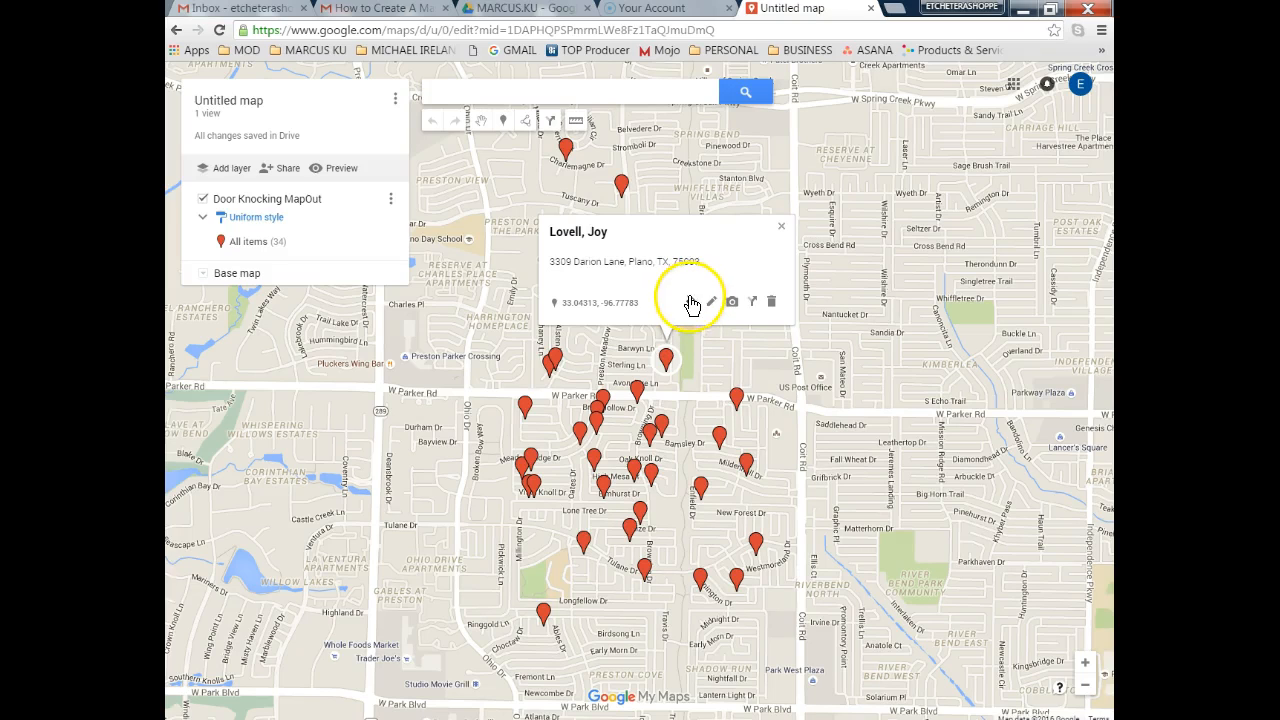
left_click(690, 303)
left_click(711, 302)
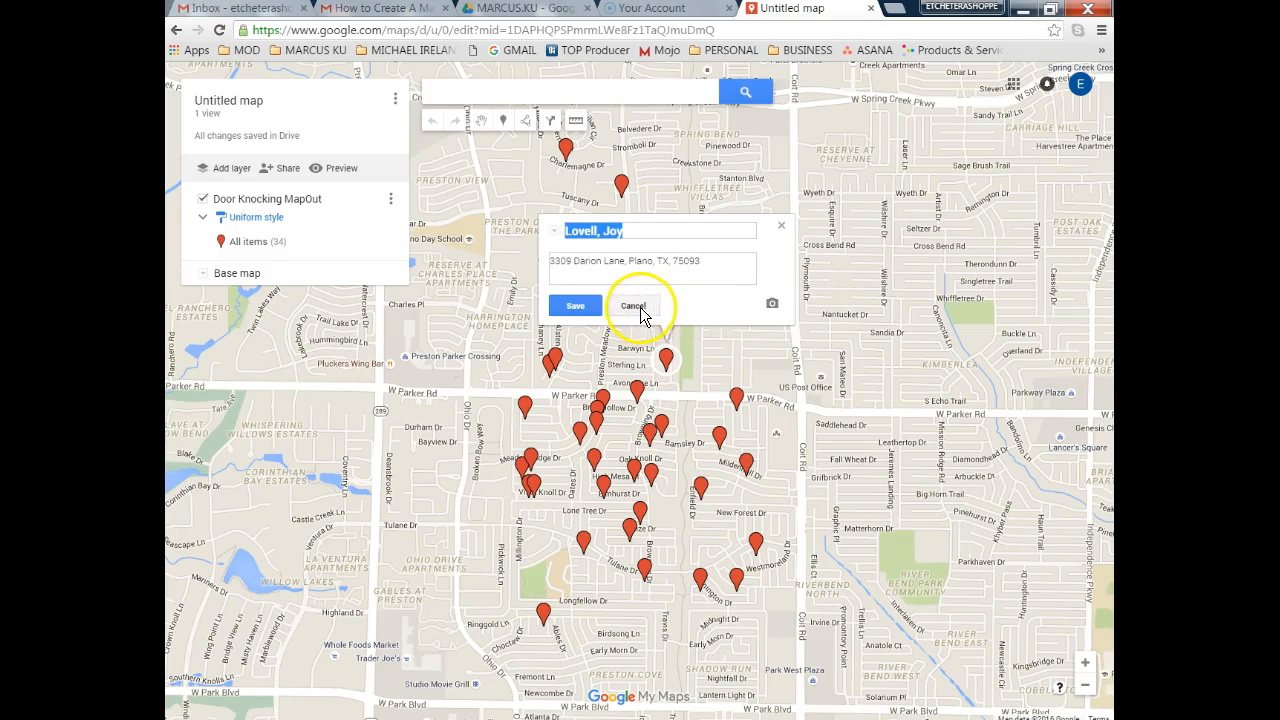
left_click(635, 303)
Try the circle, square and diamond icon shapes on all items in the layer, and set the shape to star.
left_click(690, 303)
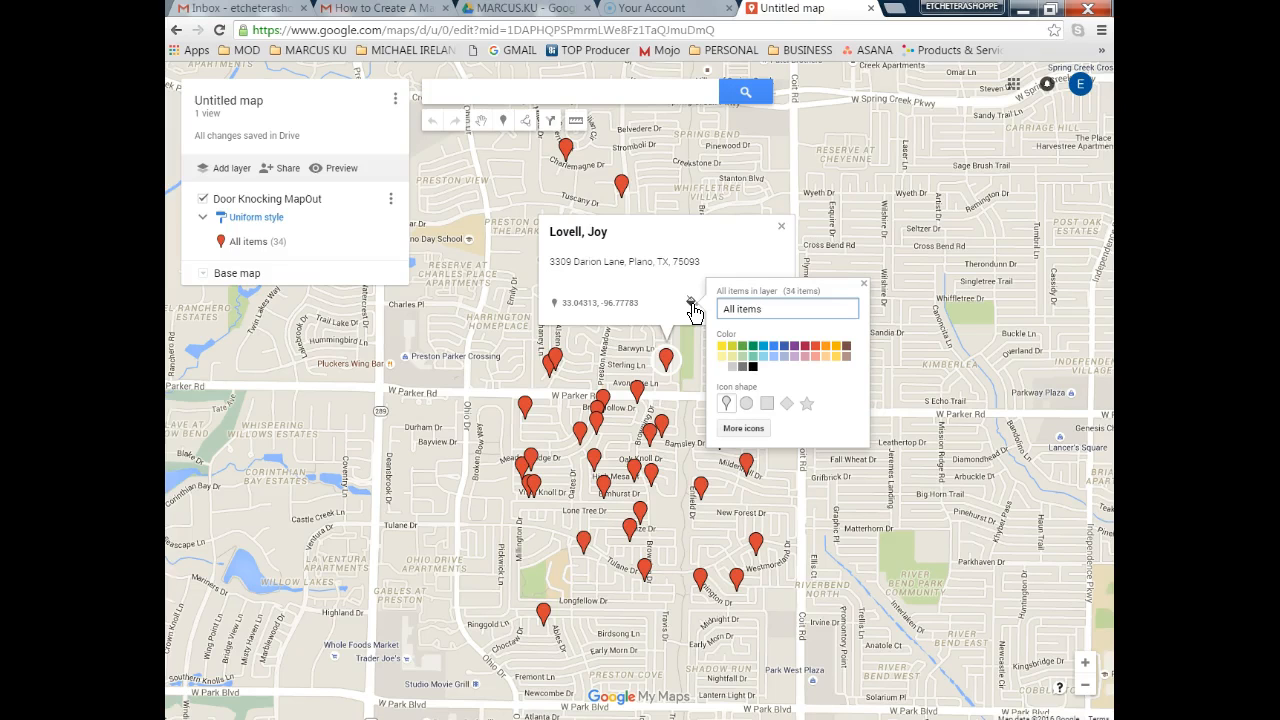
left_click(747, 404)
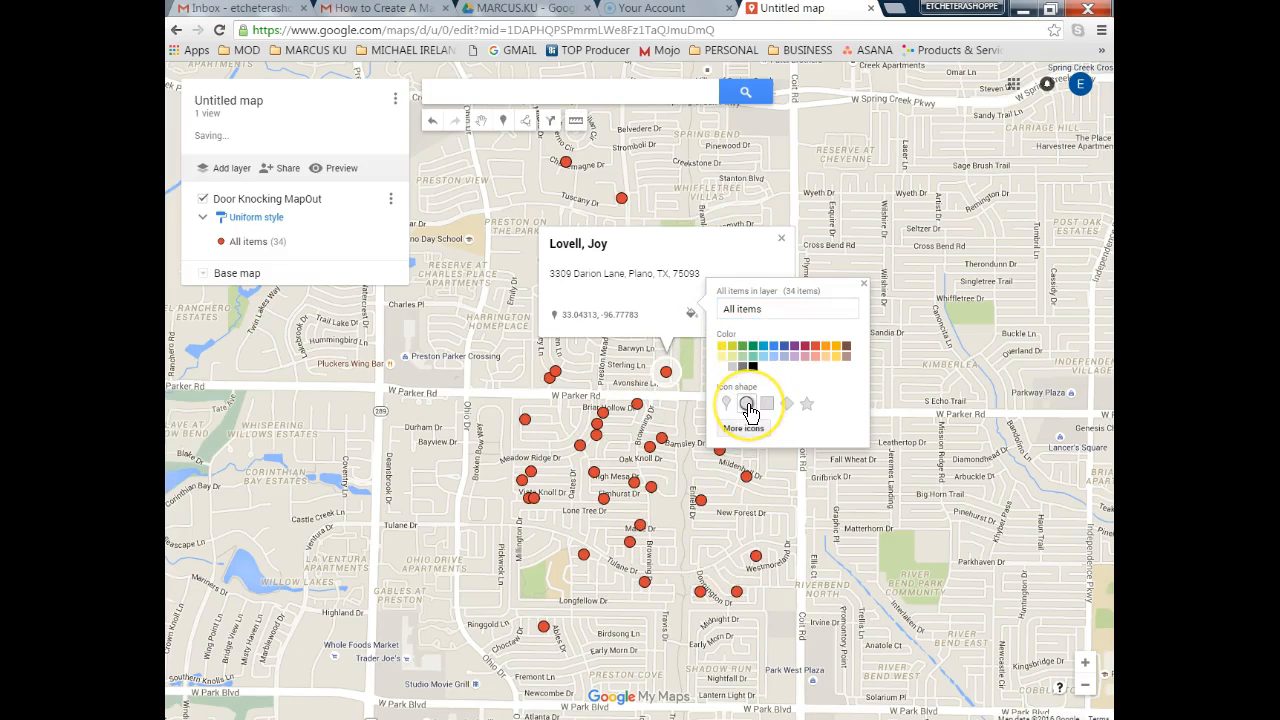
left_click(766, 403)
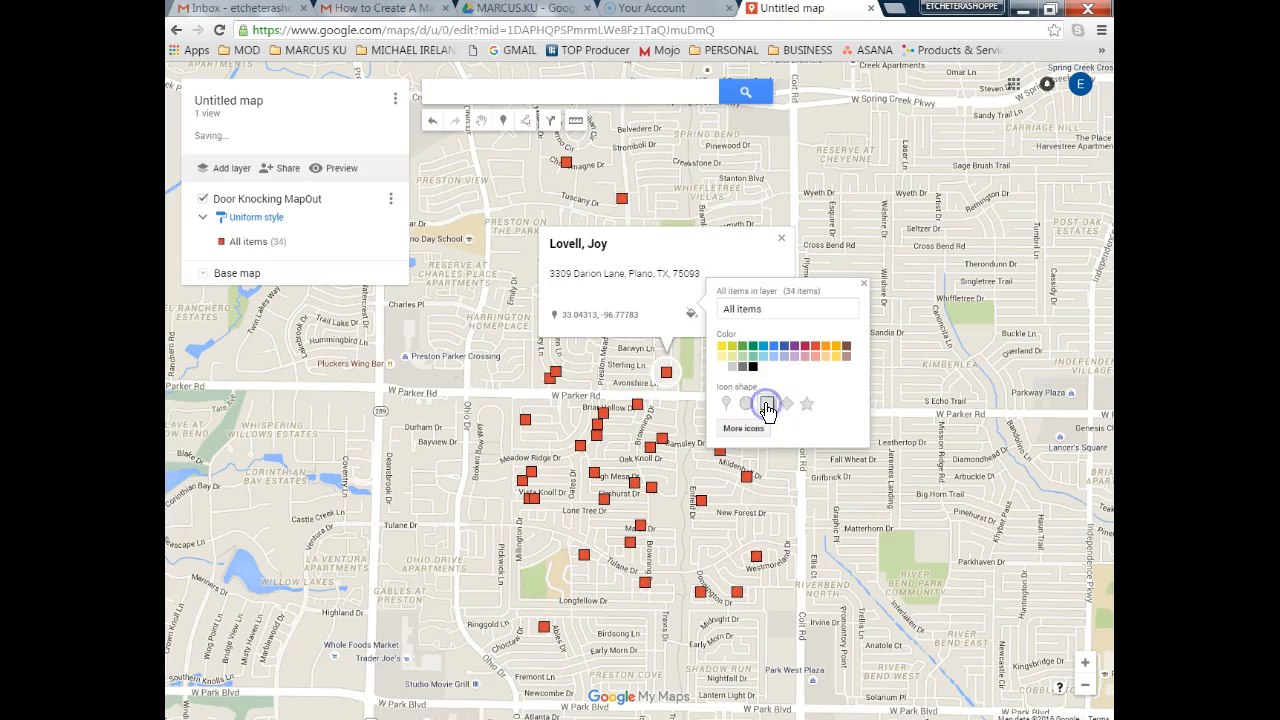
left_click(786, 404)
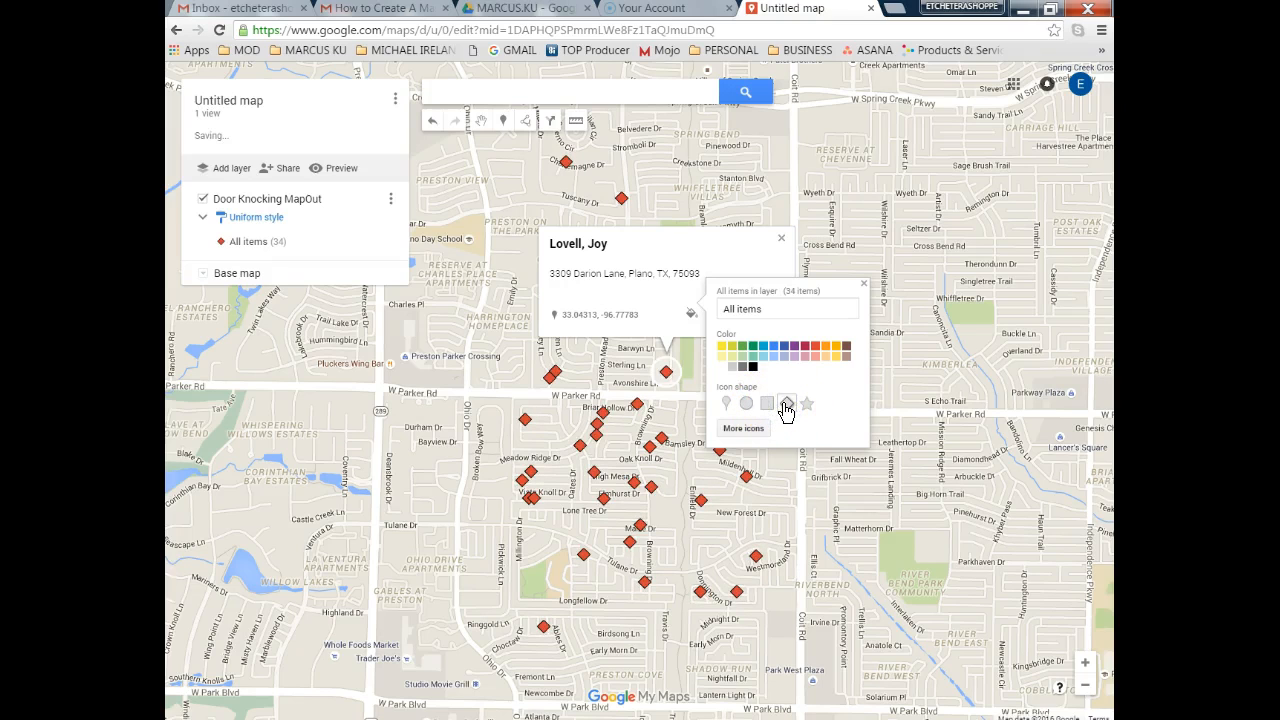
left_click(807, 404)
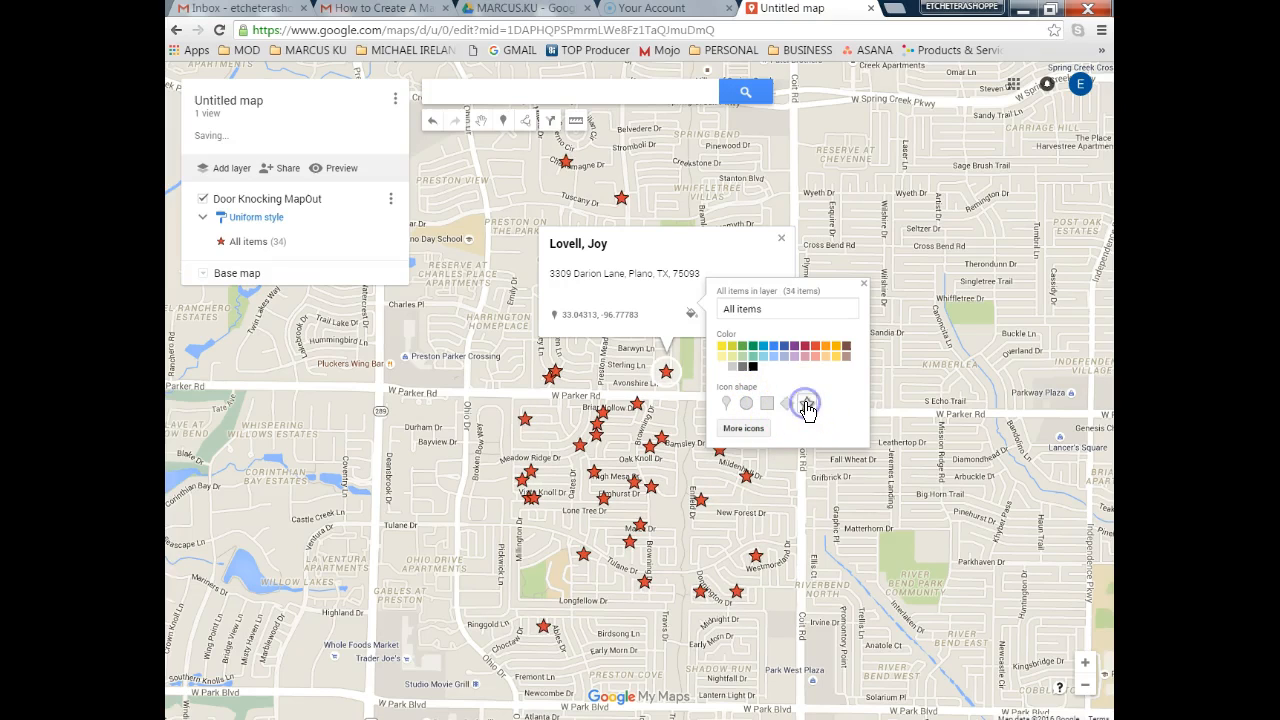
Give all items in the layer the house icon from the Business icon set and close the style options.
left_click(762, 429)
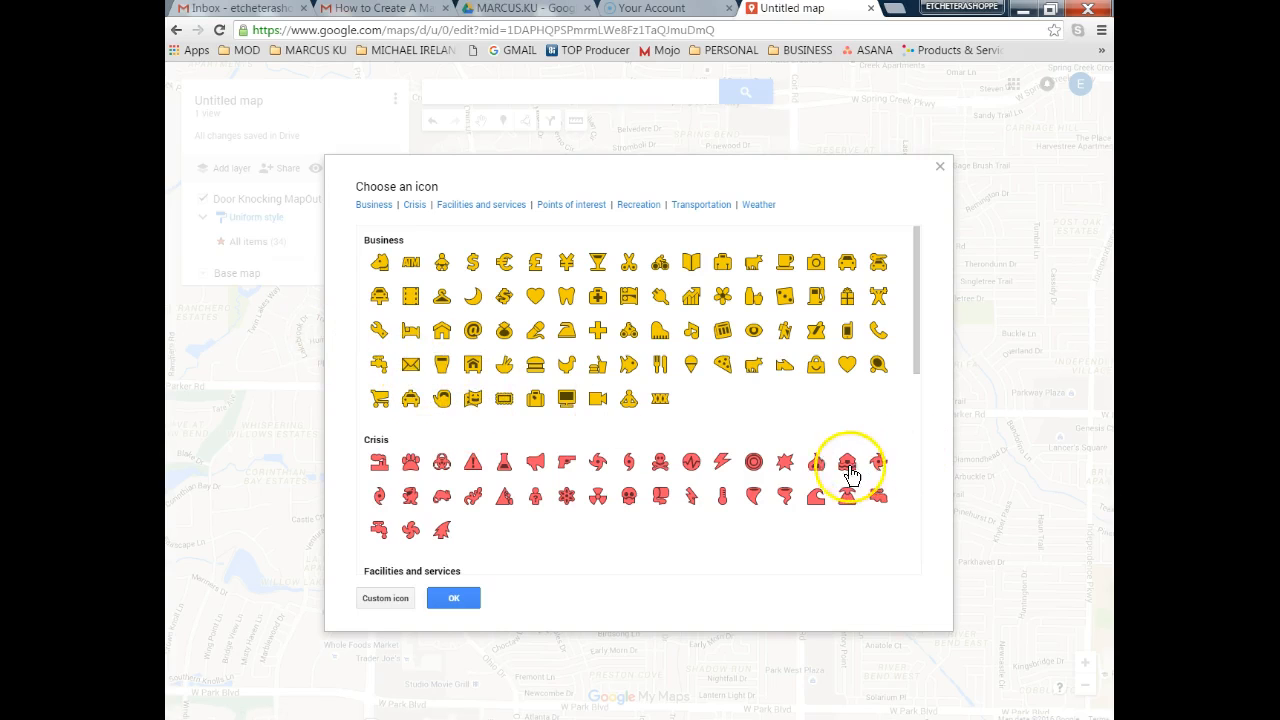
left_click(443, 338)
left_click(454, 598)
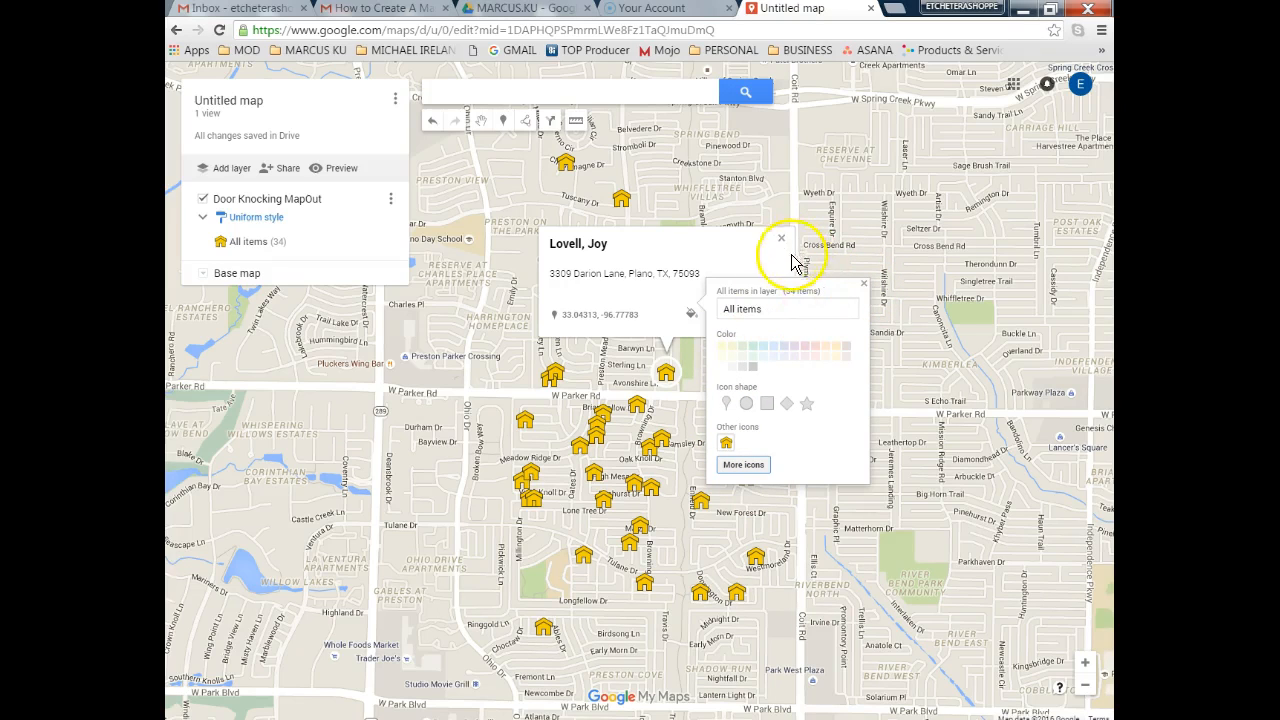
left_click(857, 277)
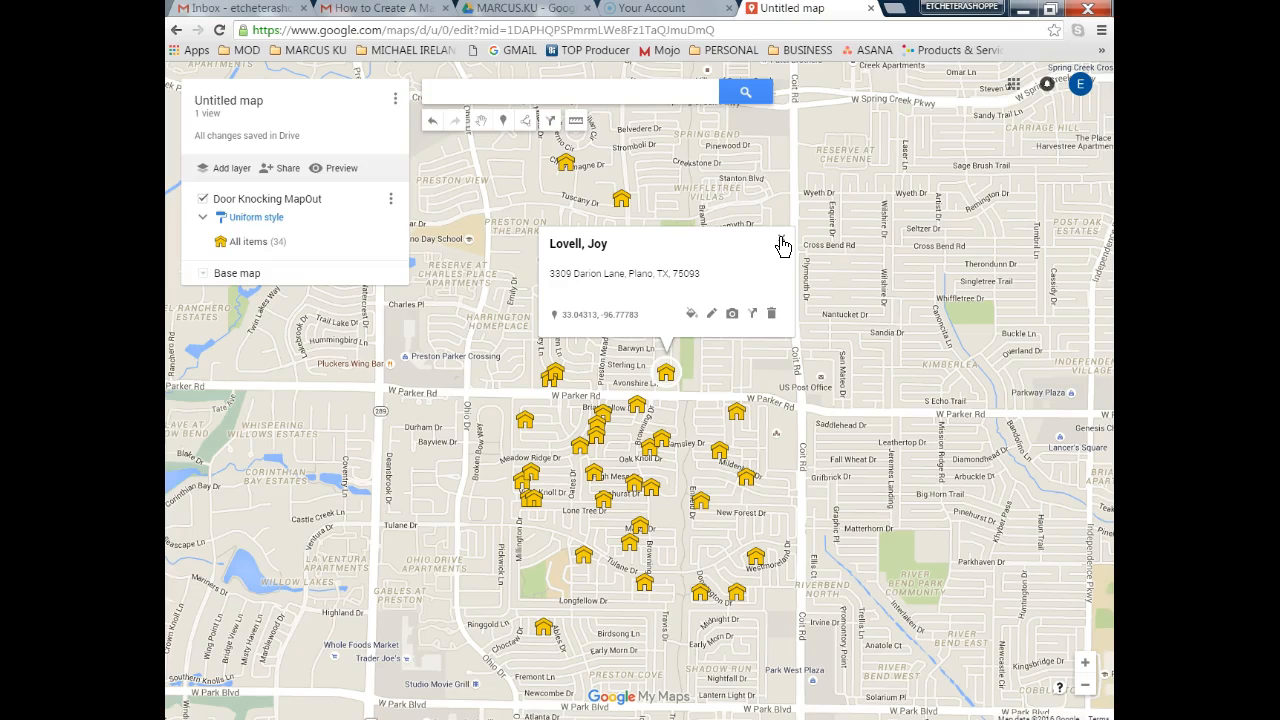
Add a driving directions layer and clear its prefilled starting point A.
left_click(551, 122)
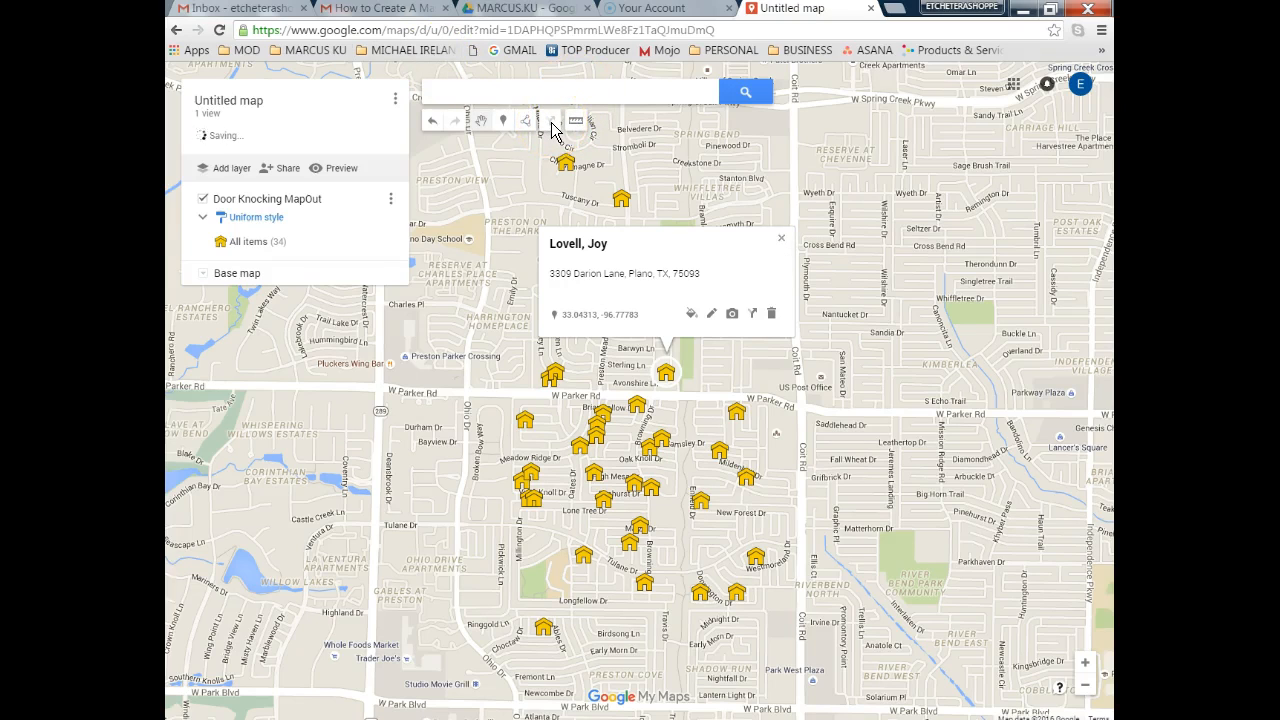
left_click(781, 238)
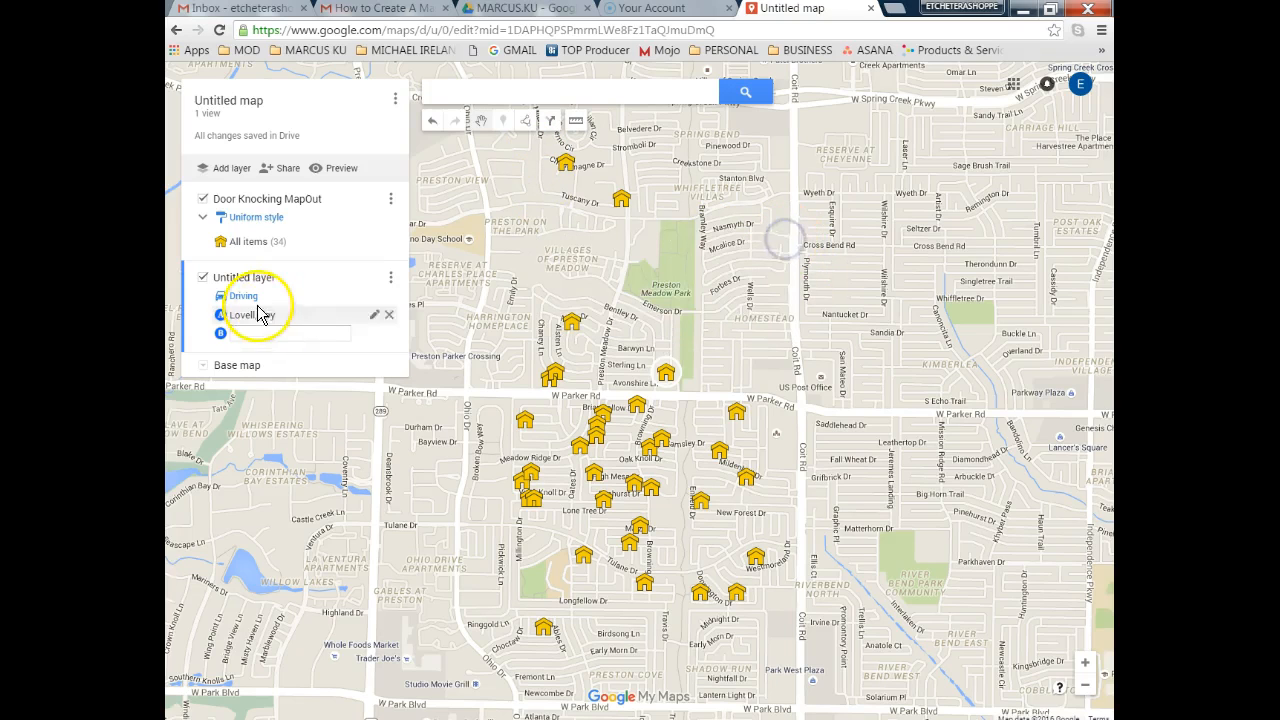
left_click(389, 314)
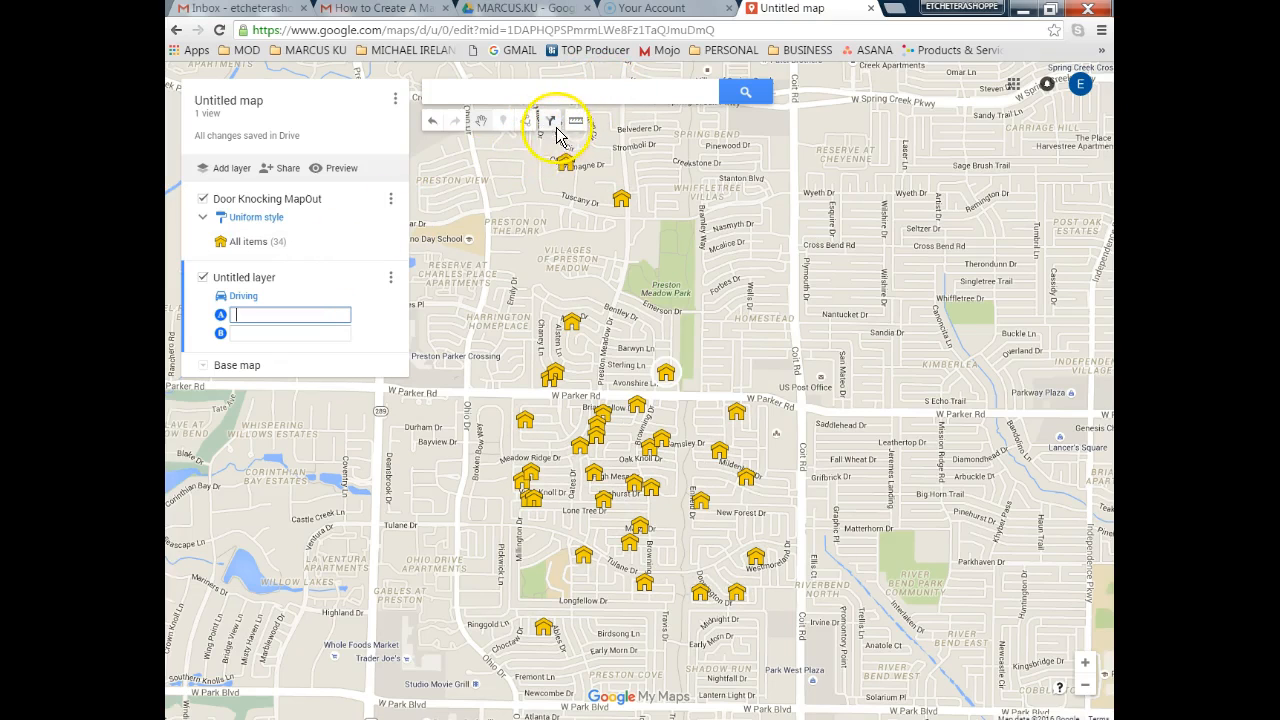
Rename the untitled directions layer as Doorknock.1.
left_click(288, 285)
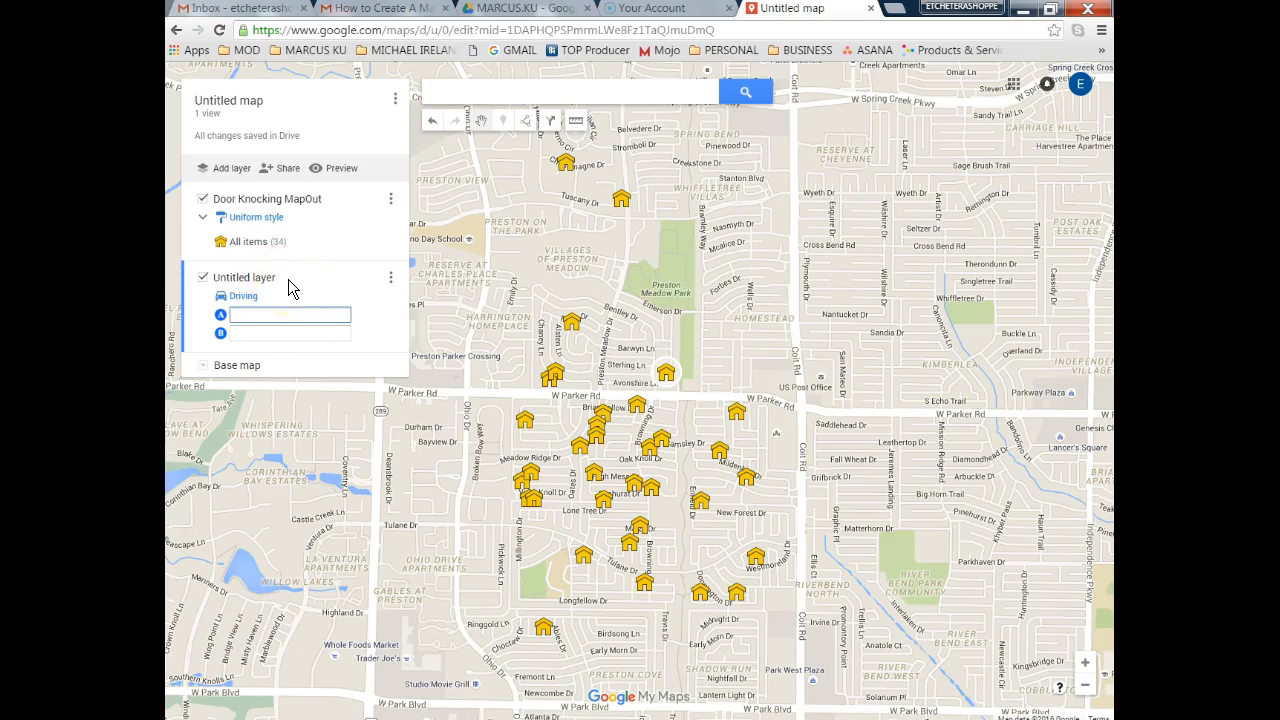
left_click(278, 282)
left_click(373, 277)
left_click(254, 284)
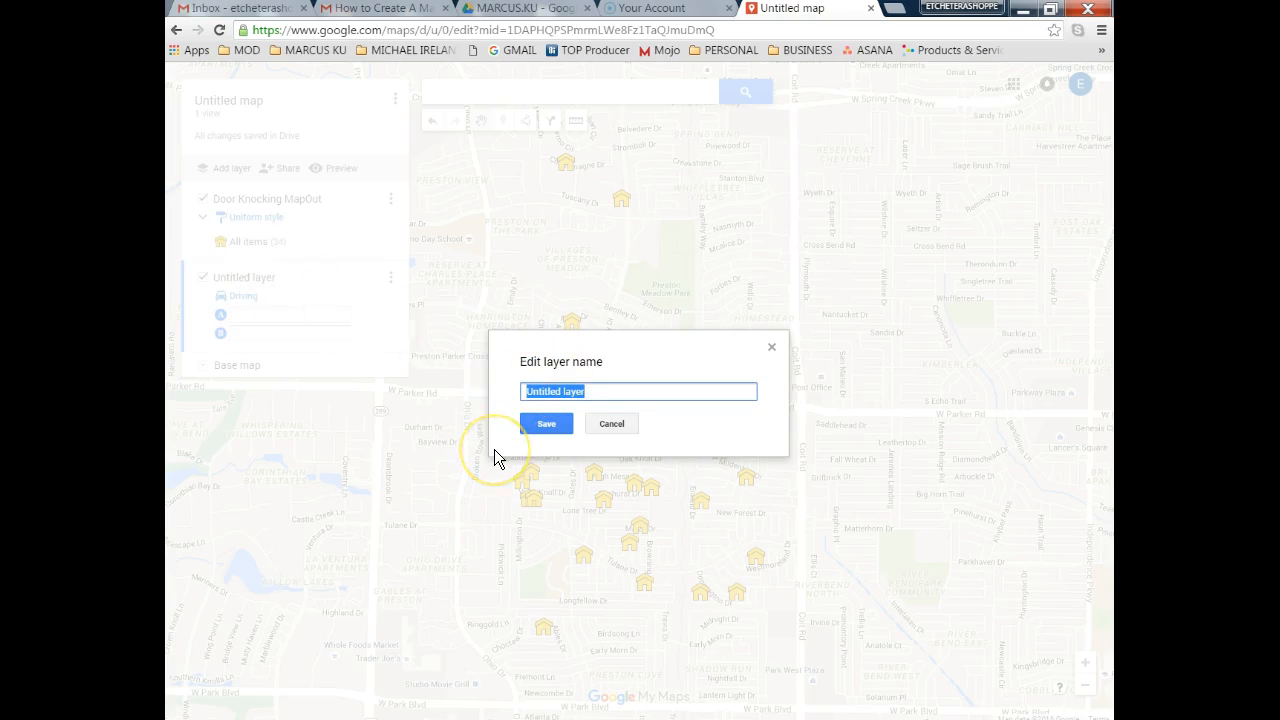
key("BackSpace")
type("Doorknock.1")
left_click(554, 424)
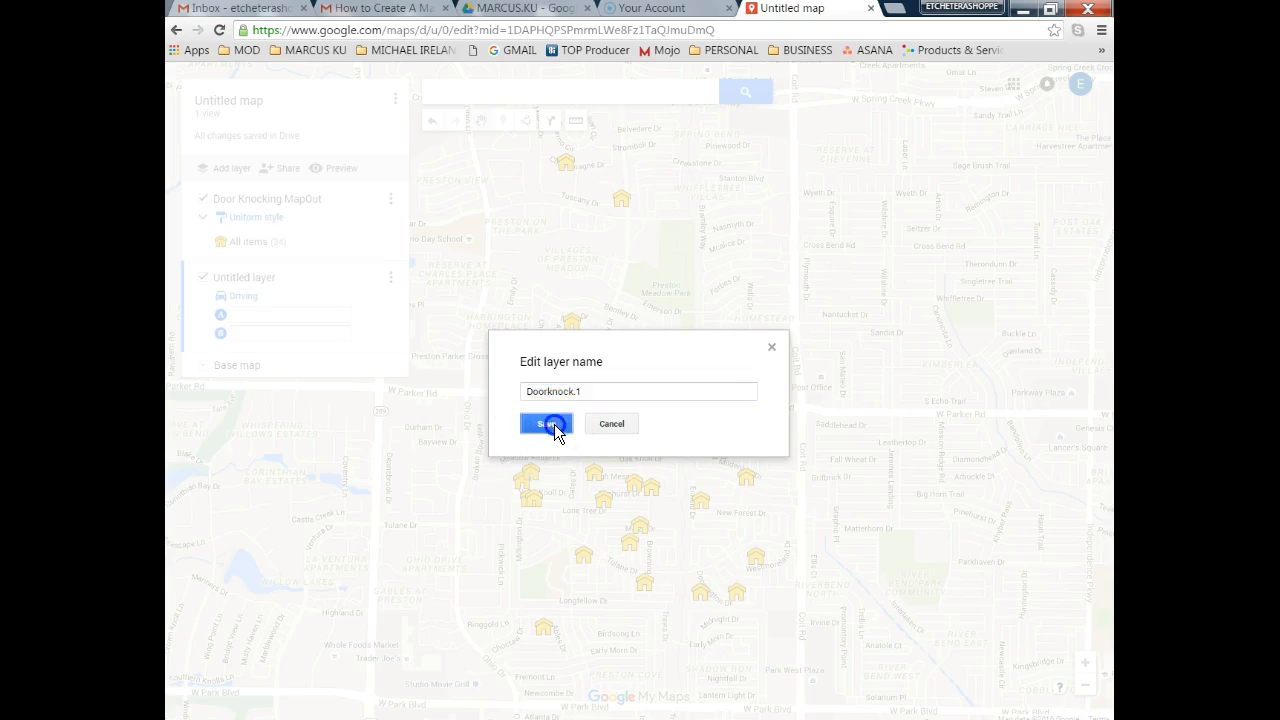
Route from the house marker between High Mesa Dr and Elmhurst Dr, west of Browning Dr, to the marker beside Copper Ridge Dr.
left_click(250, 314)
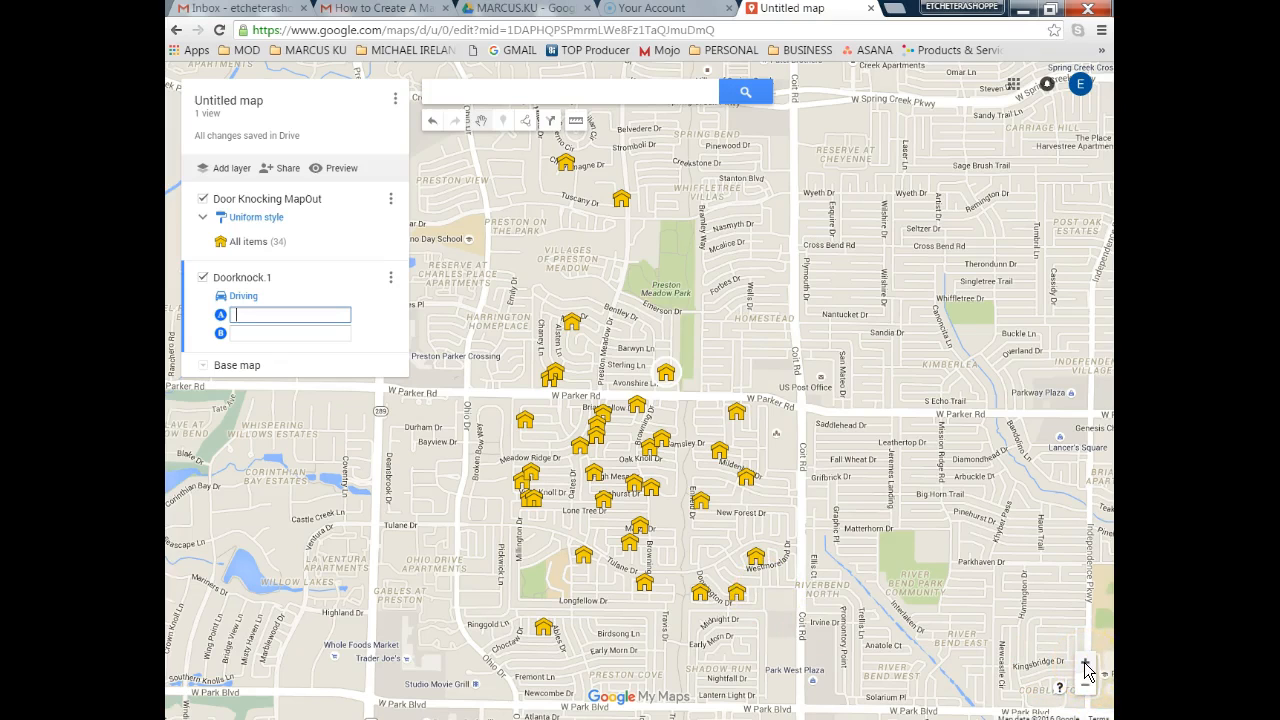
left_click(744, 332)
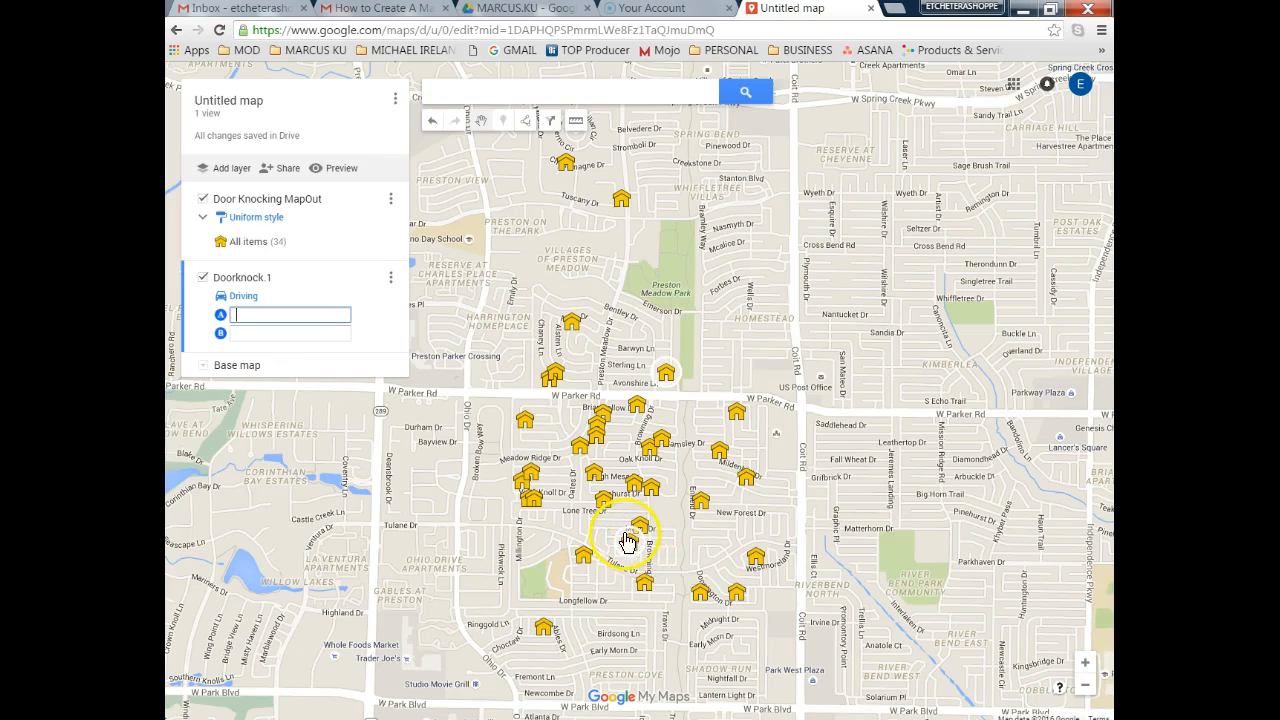
left_click(1087, 663)
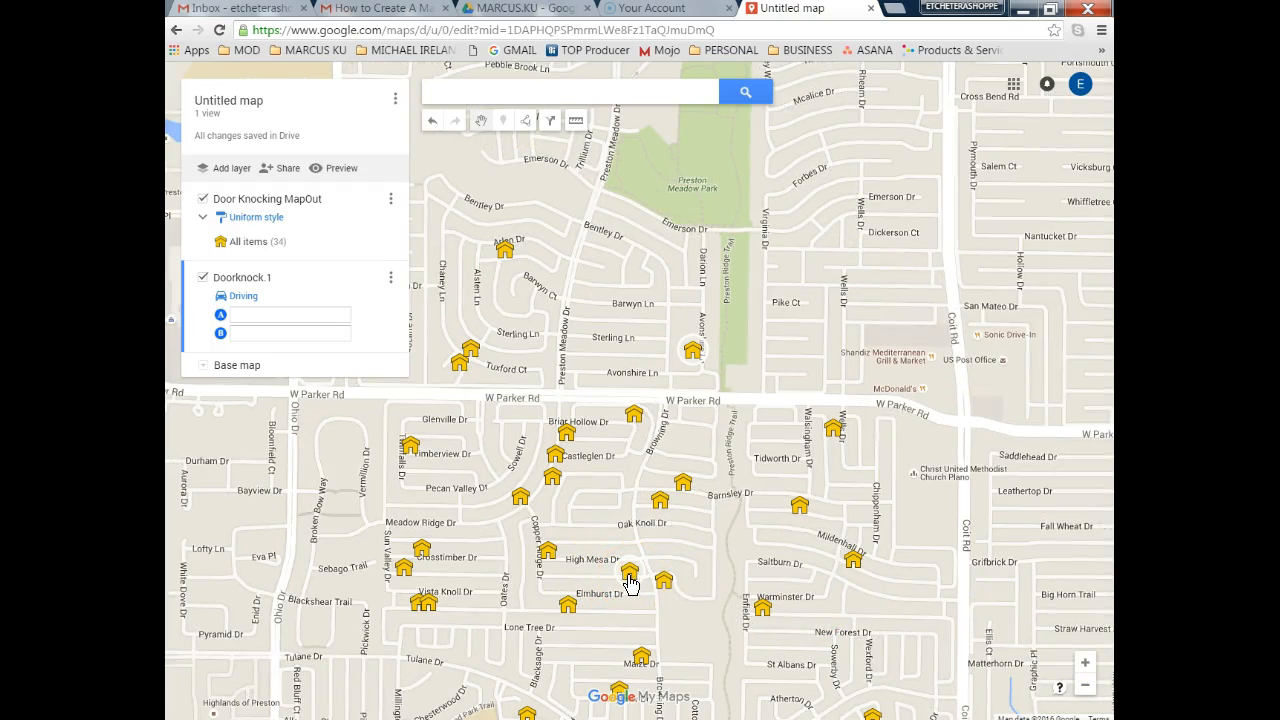
left_click(628, 578)
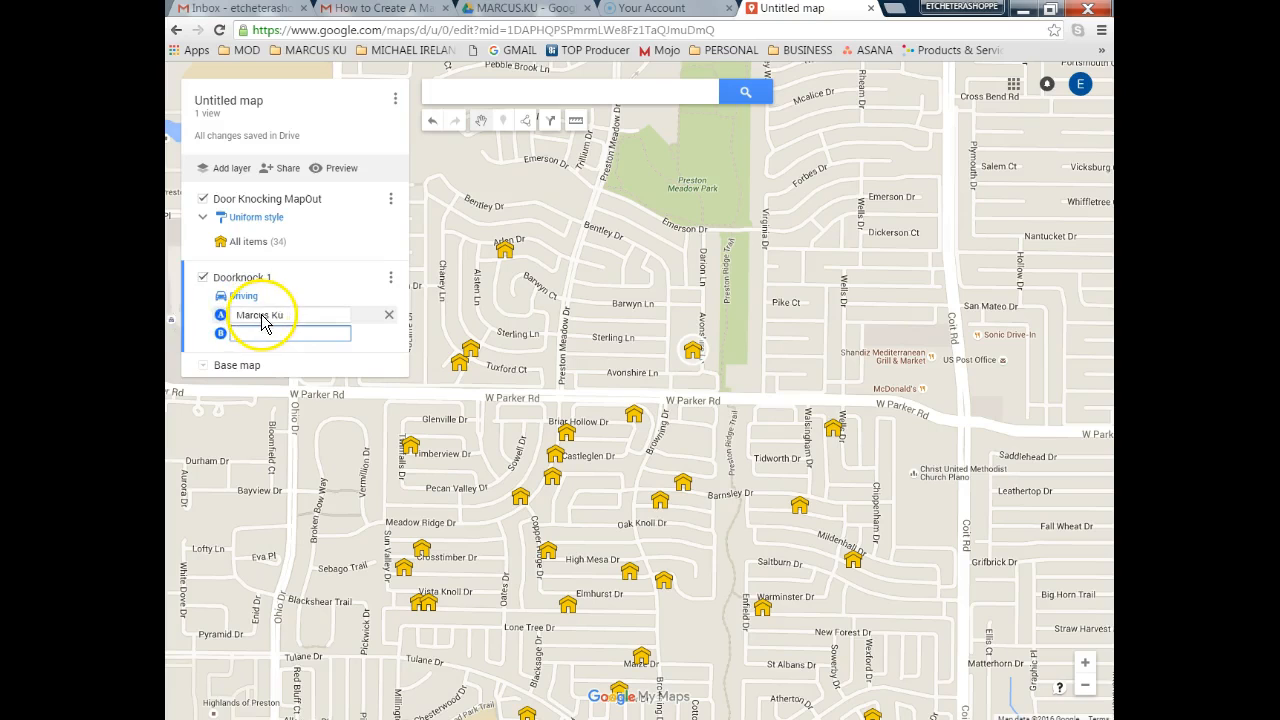
left_click(221, 316)
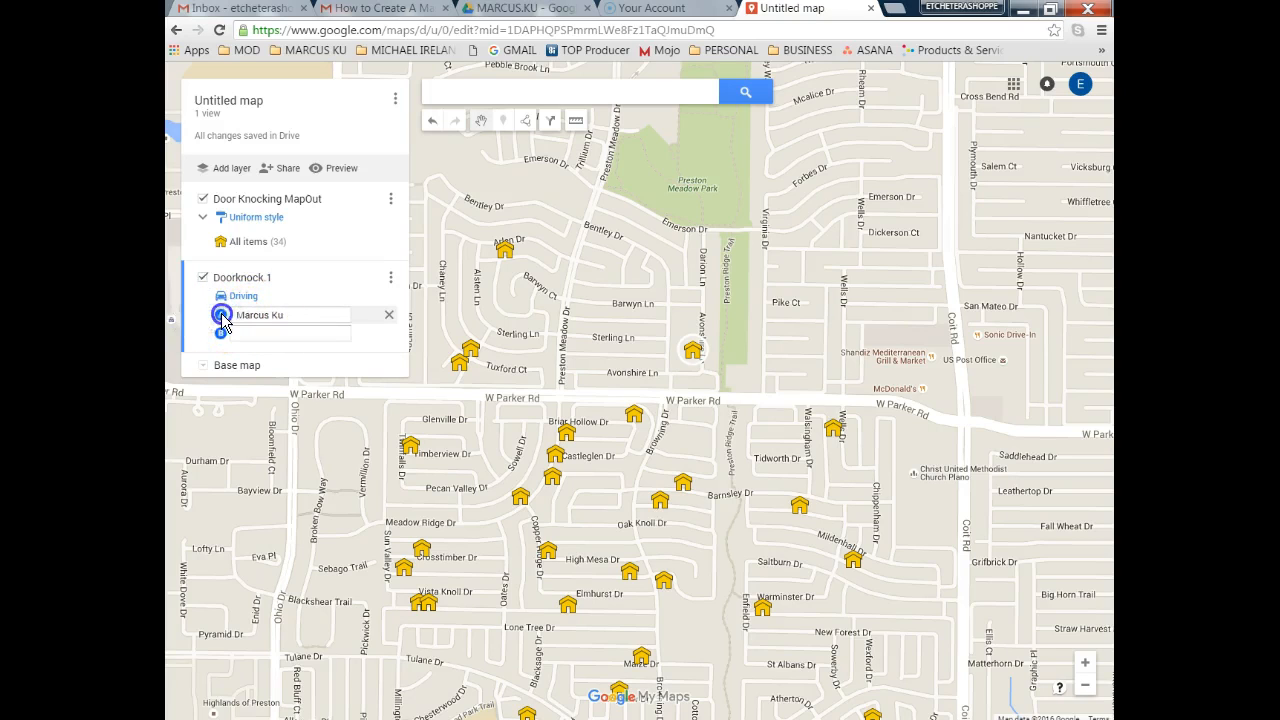
left_click(549, 556)
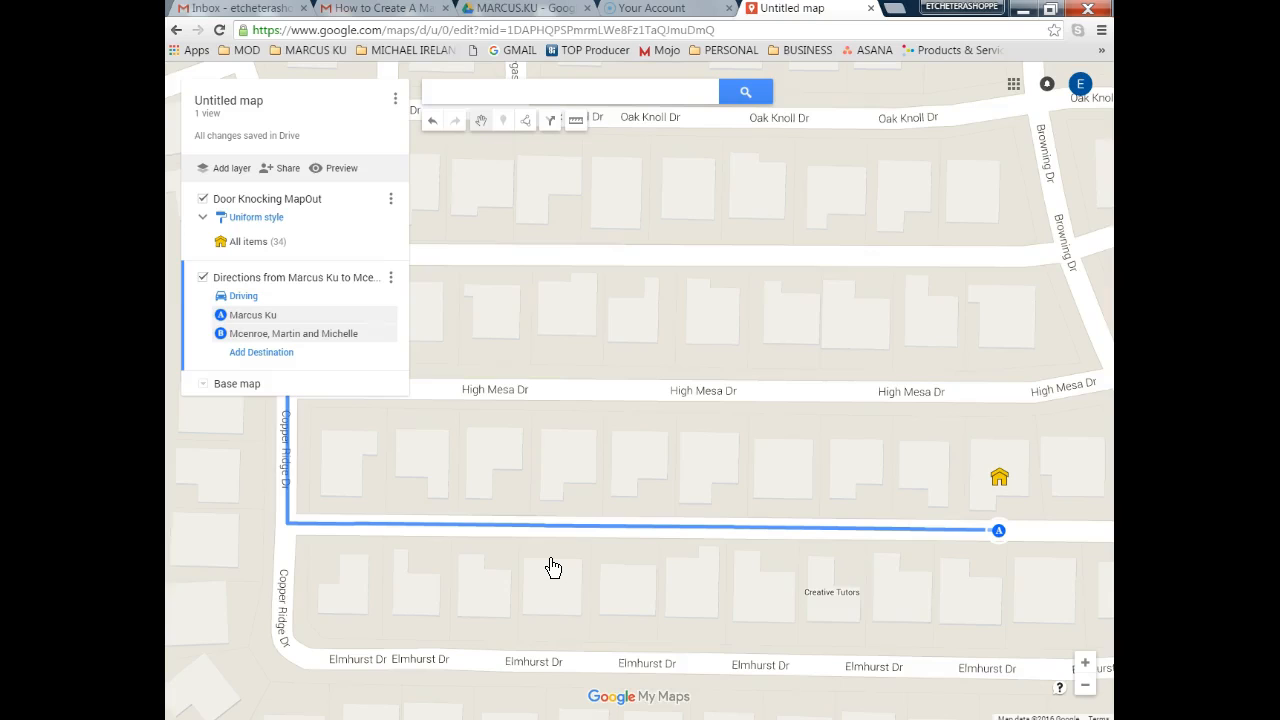
Add the house marker at the east end of Pecan Valley Dr as destination C of the route.
left_click(266, 356)
left_click(268, 356)
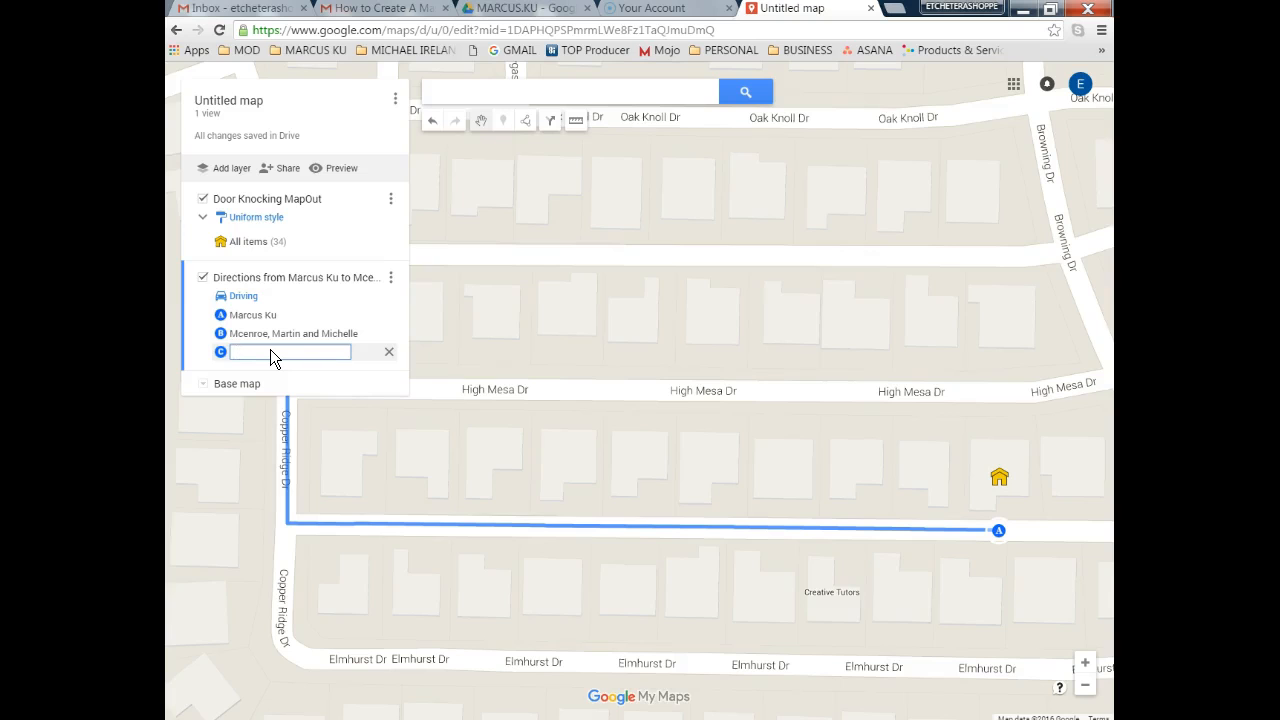
left_click(1086, 687)
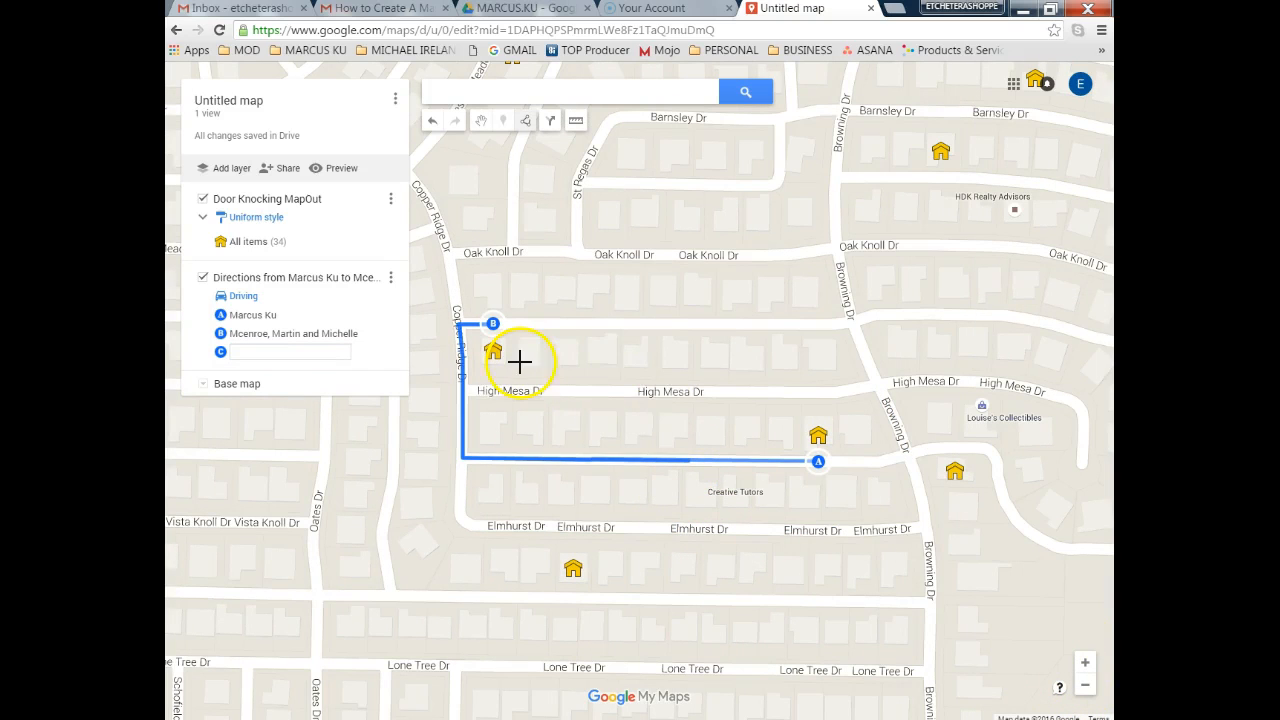
left_click(1085, 686)
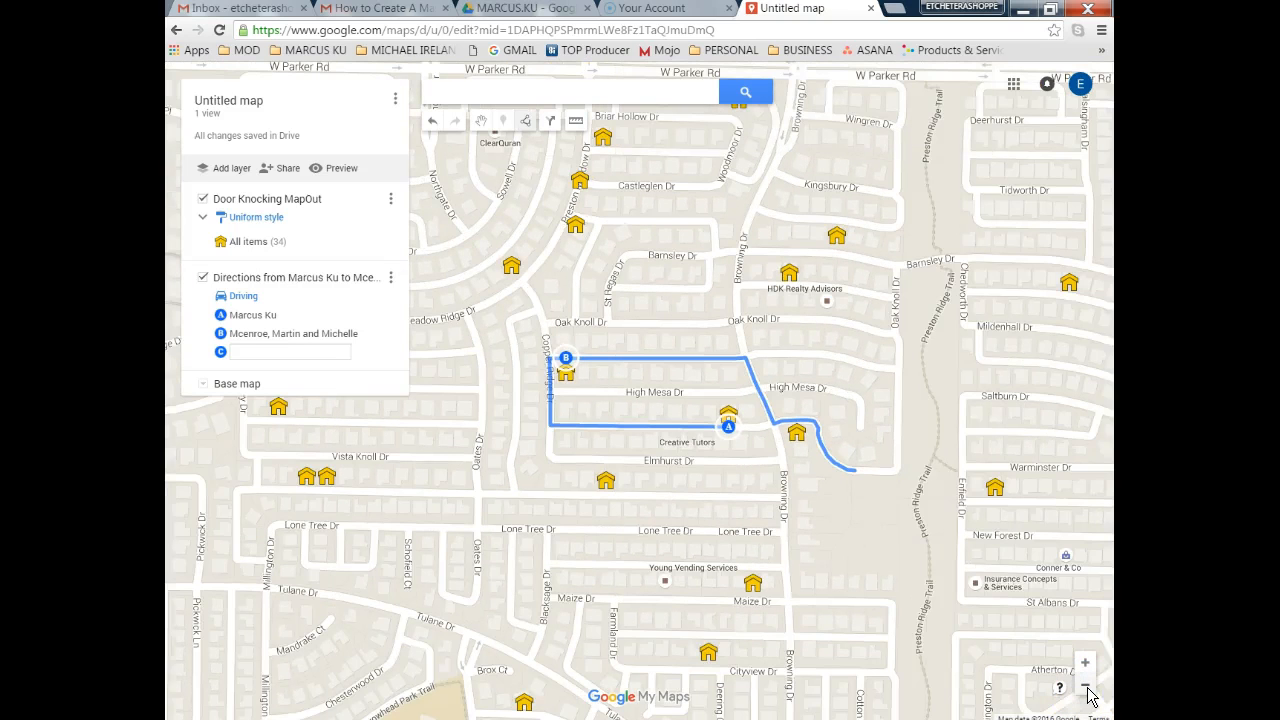
left_click(1086, 687)
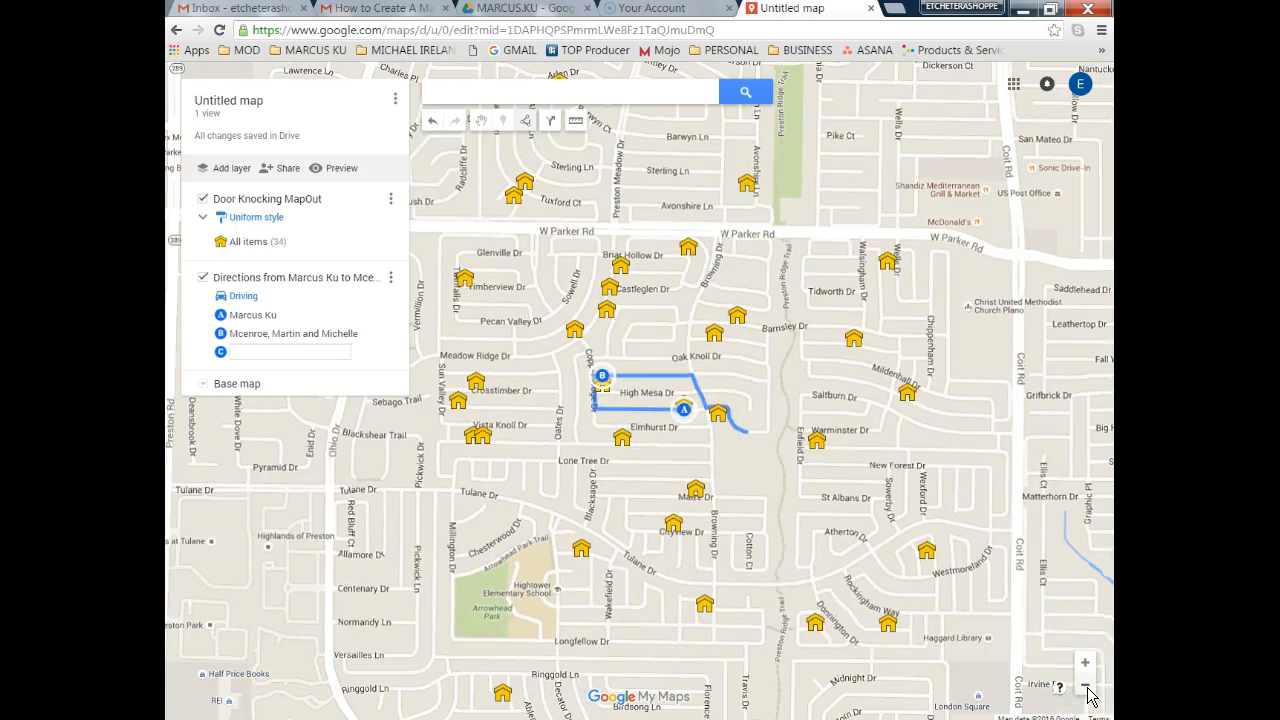
left_click(577, 335)
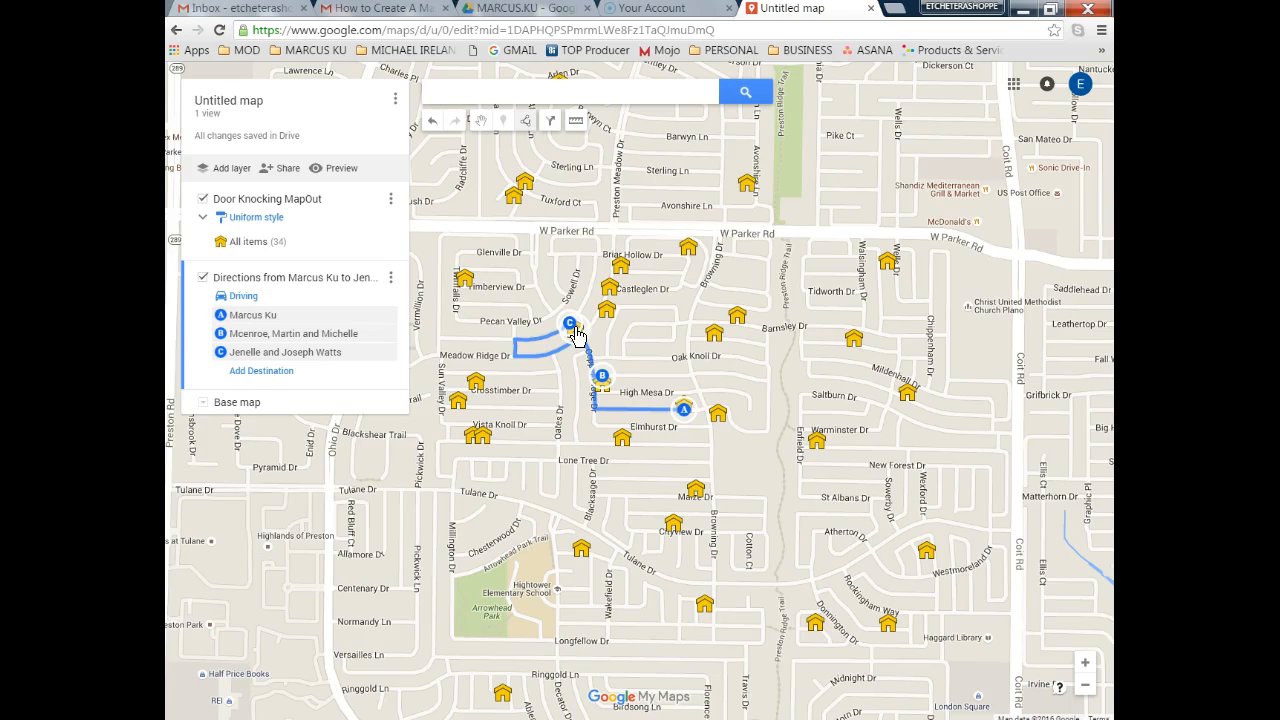
Add destinations D south of Castleglen Dr, E on Briar Hollow Dr and F just south of W Parker Rd using their house markers.
left_click(268, 373)
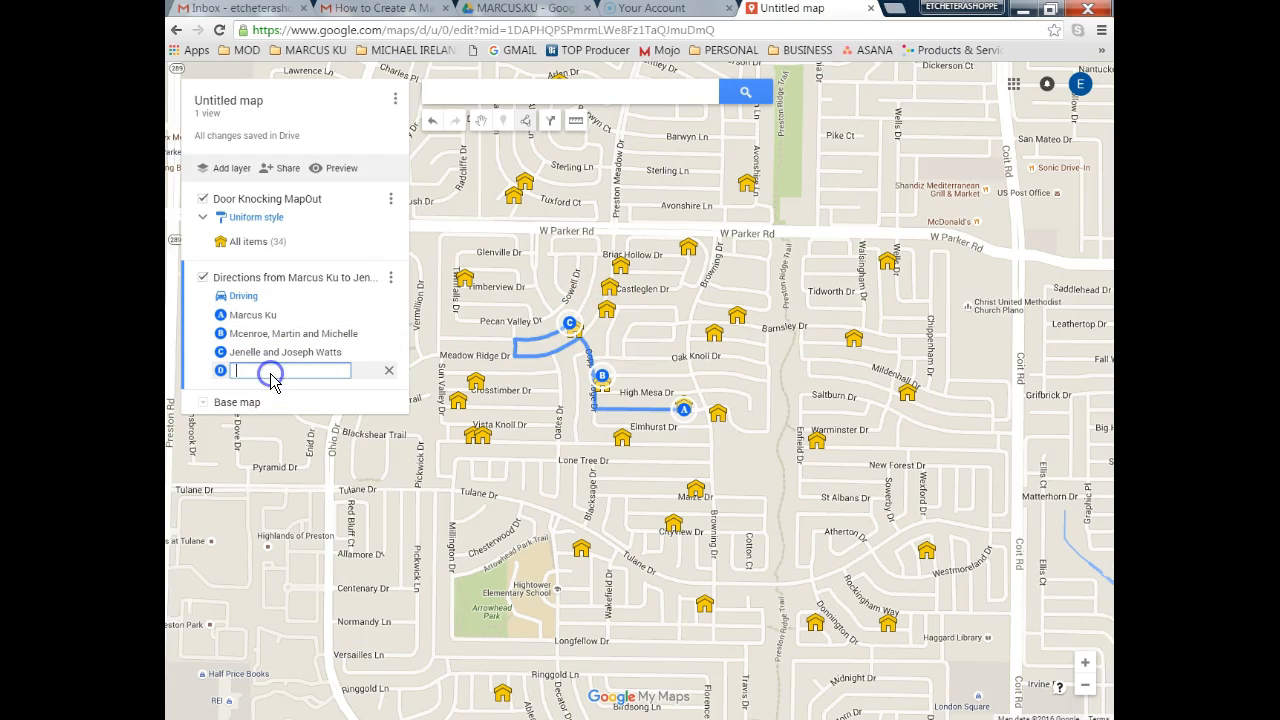
left_click(608, 322)
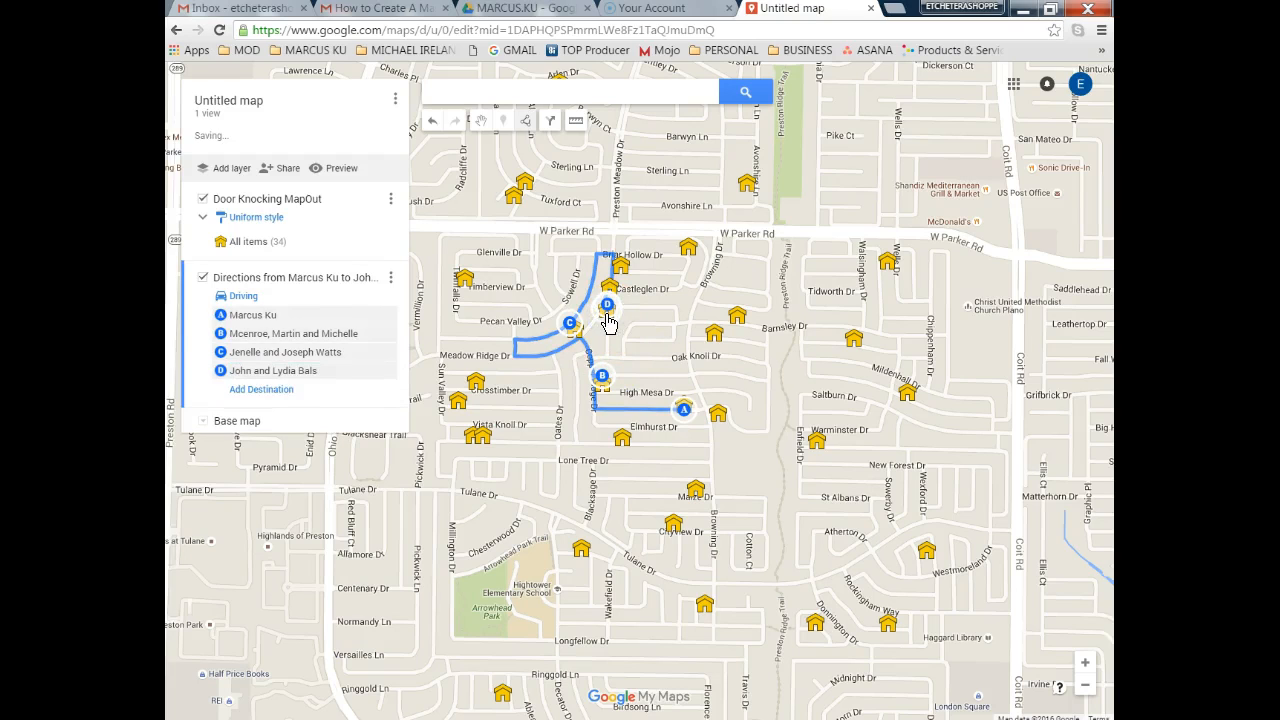
left_click(262, 389)
left_click(620, 268)
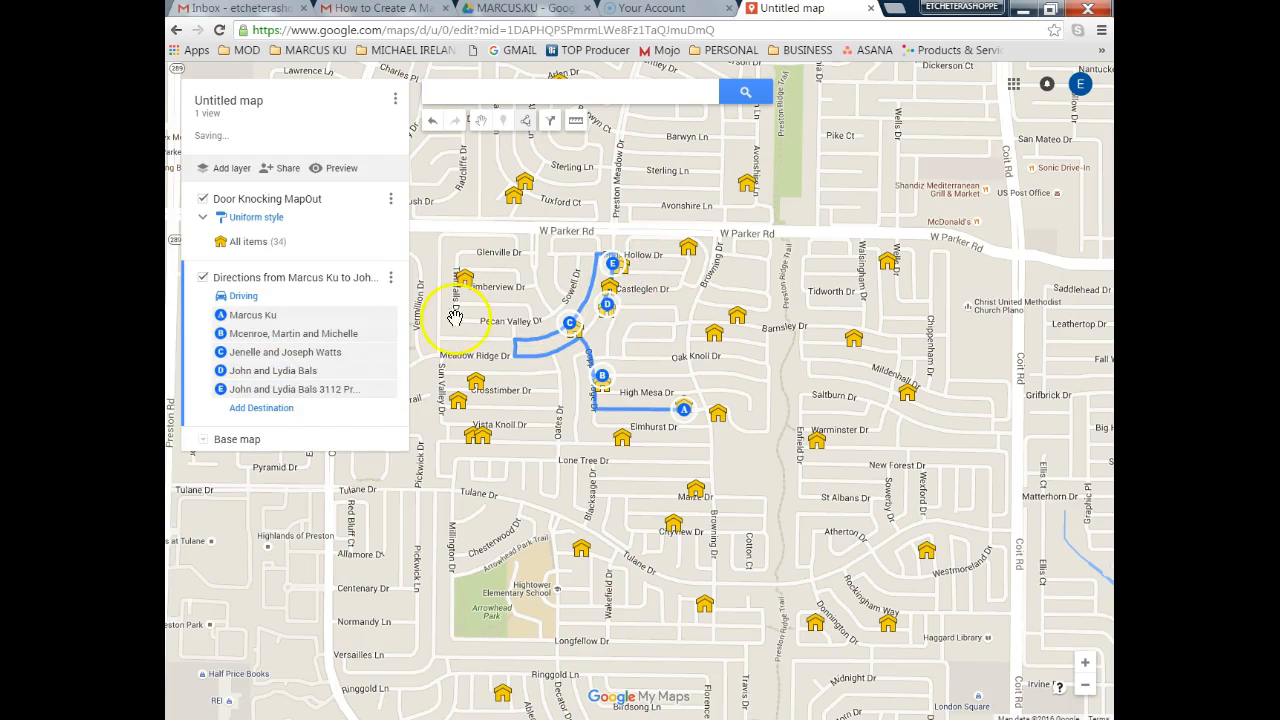
left_click(265, 408)
left_click(689, 250)
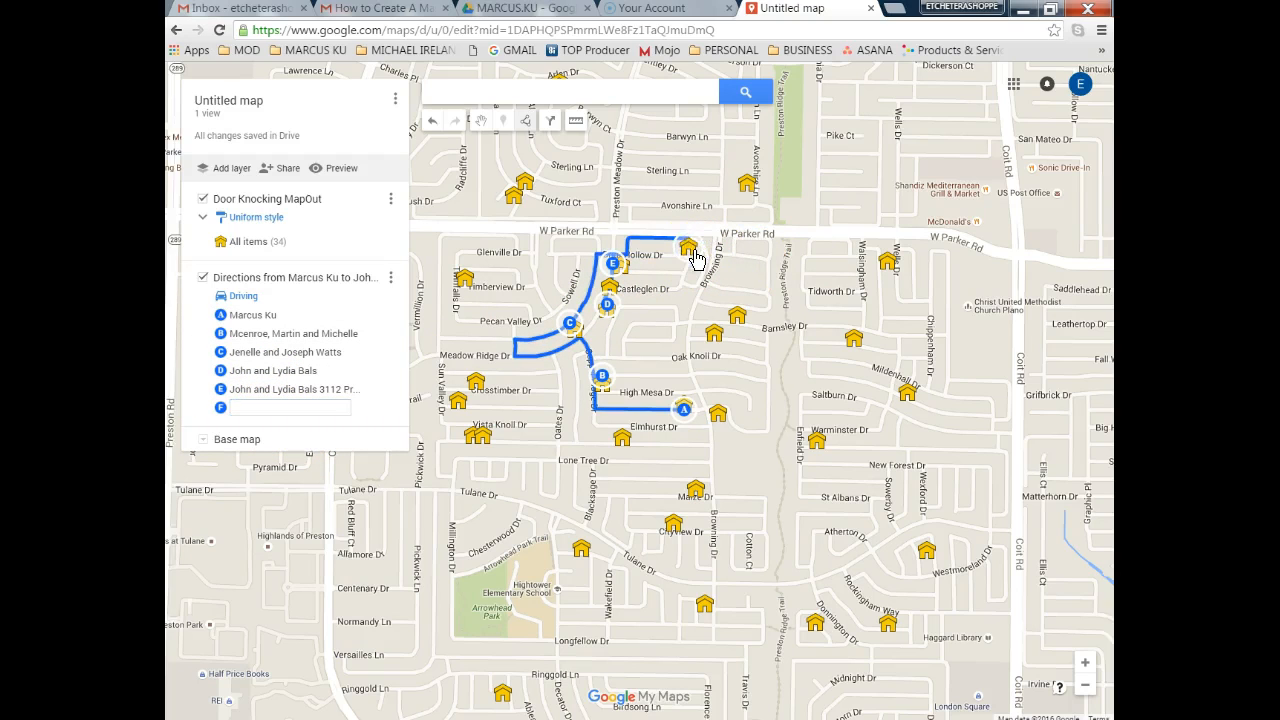
Add the house markers near Avonshire Ln and Walsingham Dr as destinations G and H.
left_click(275, 428)
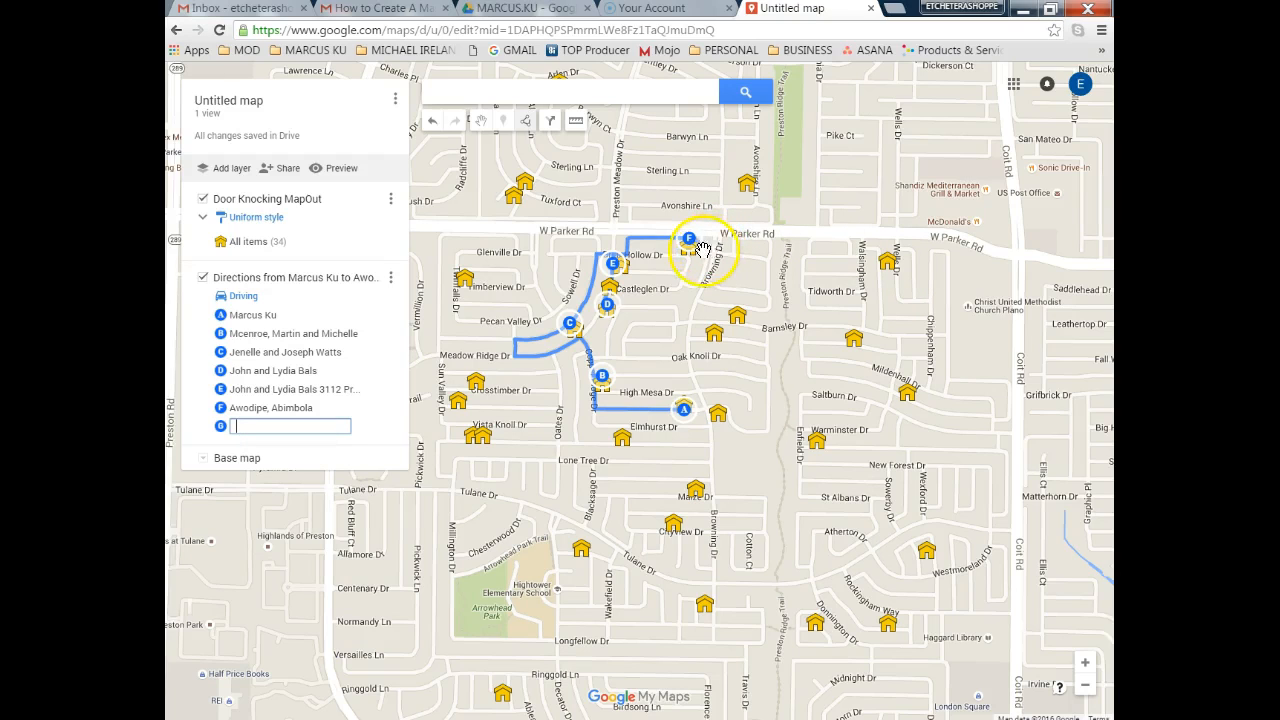
left_click(747, 193)
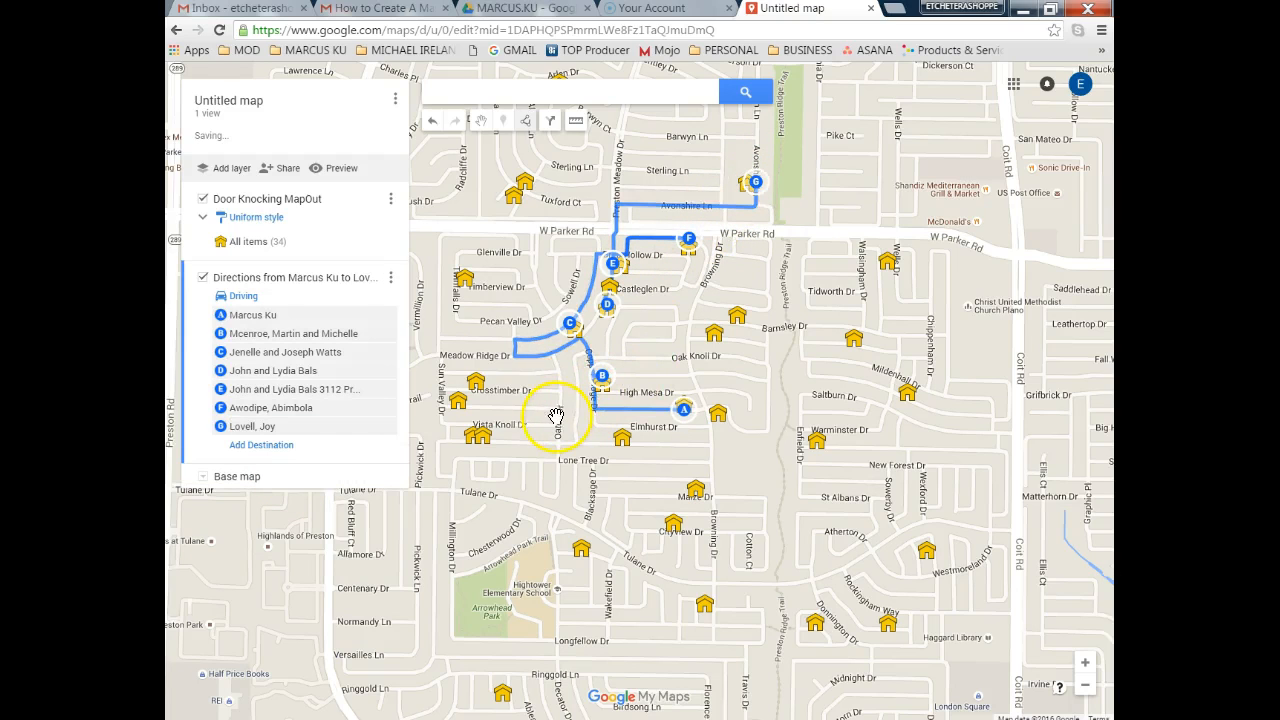
left_click(271, 446)
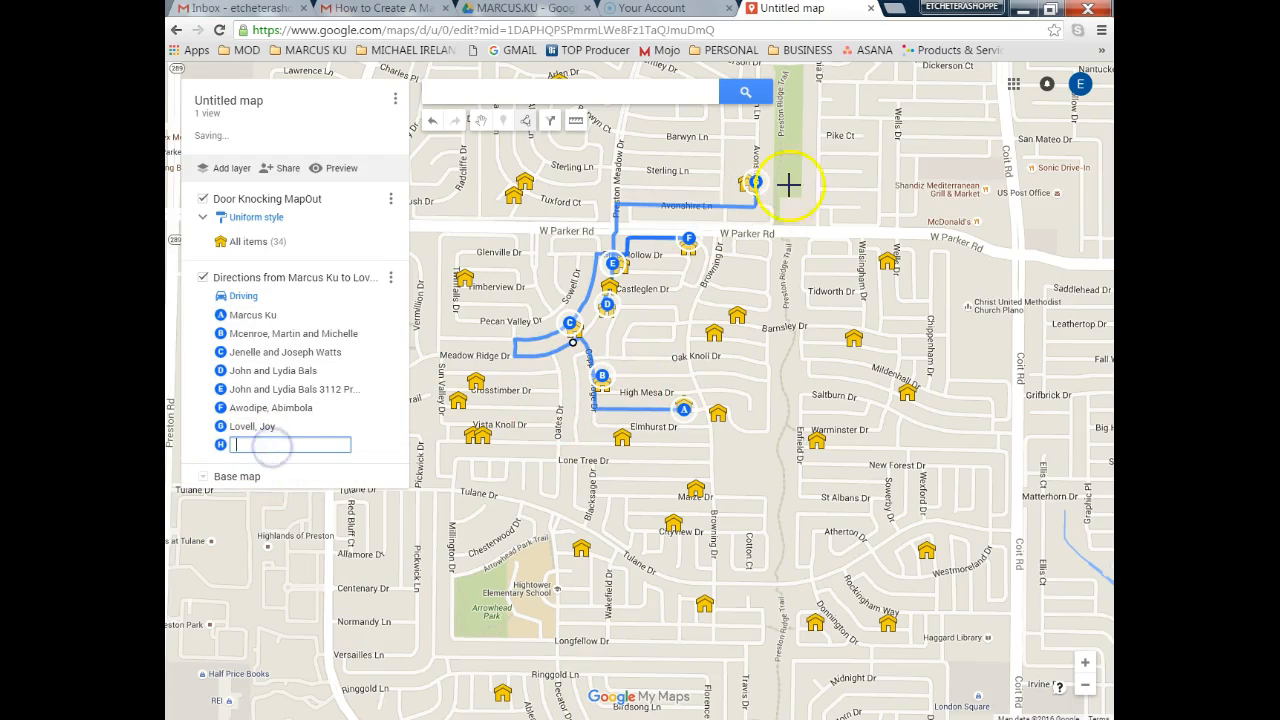
left_click(887, 262)
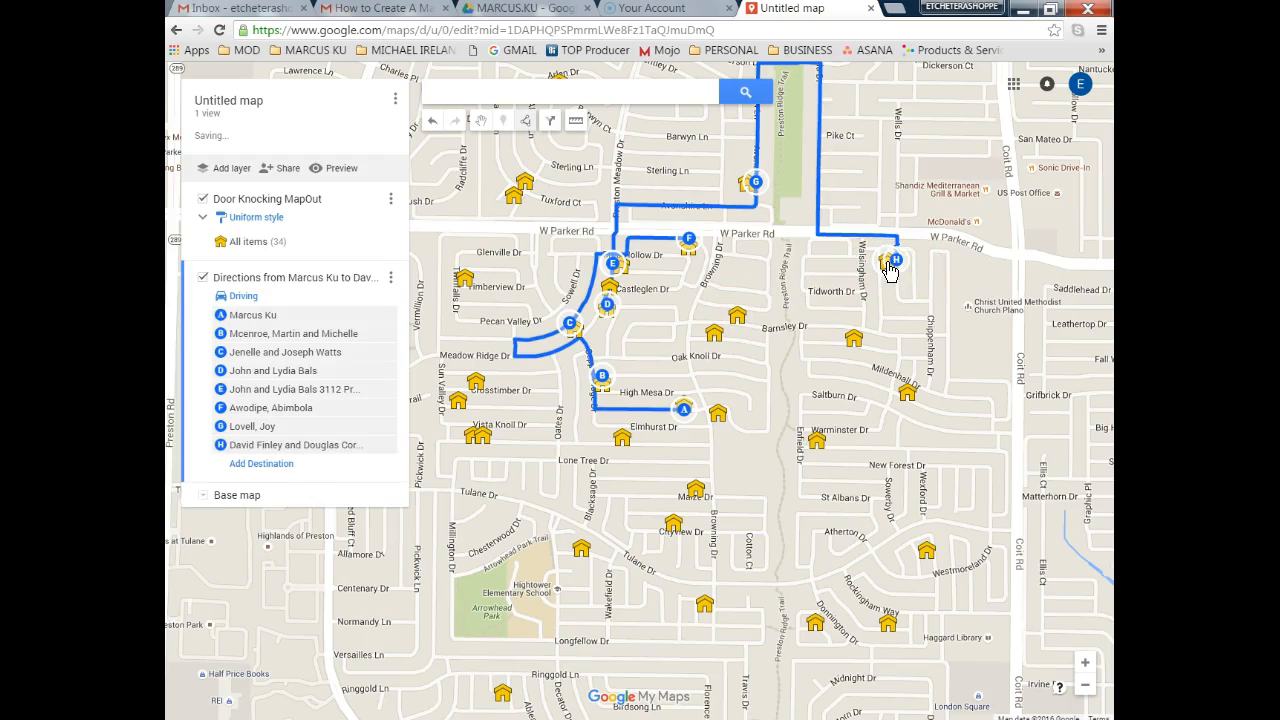
Add the house marker just north of Barnsley Dr, east of Browning Dr, as destination I.
left_click(268, 463)
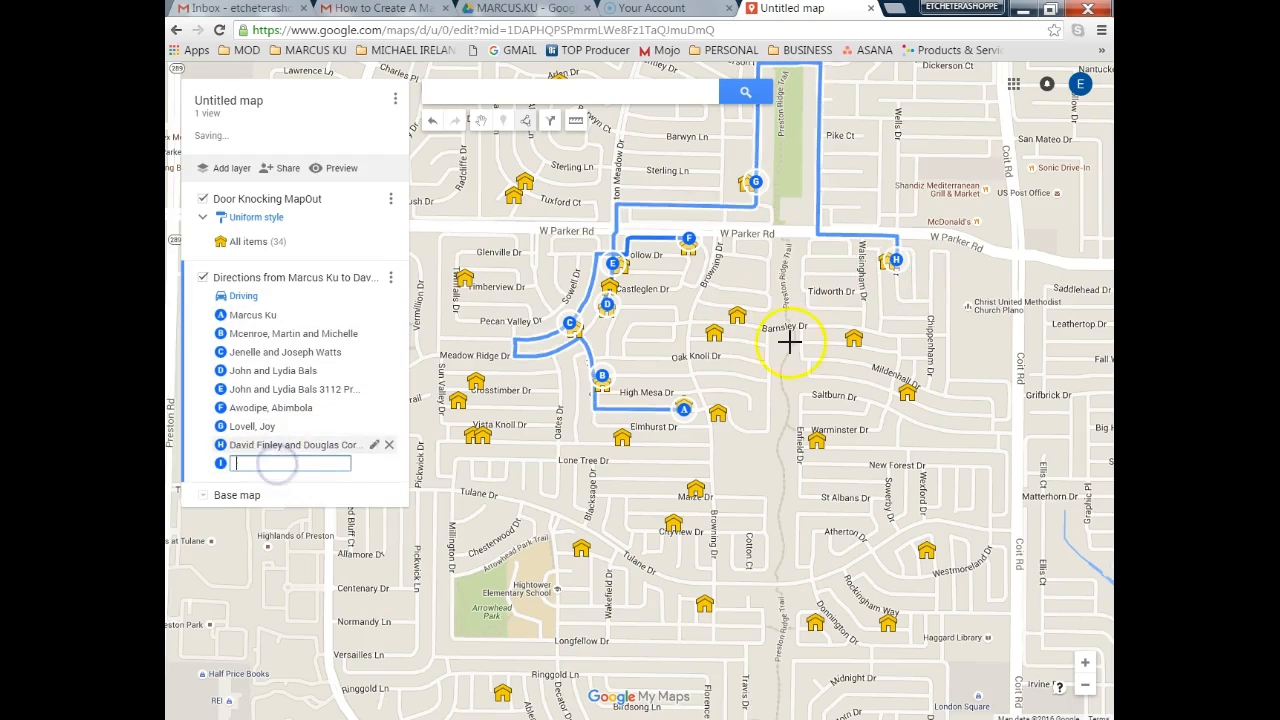
left_click(740, 318)
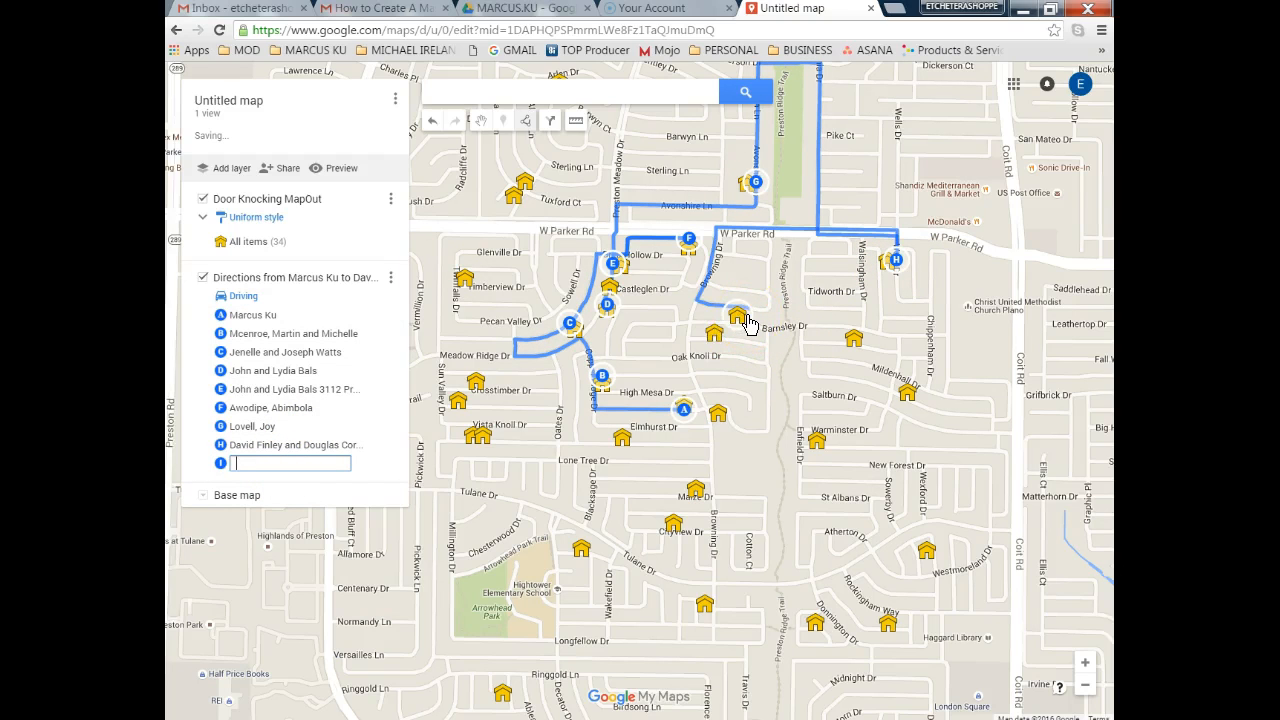
left_click(287, 468)
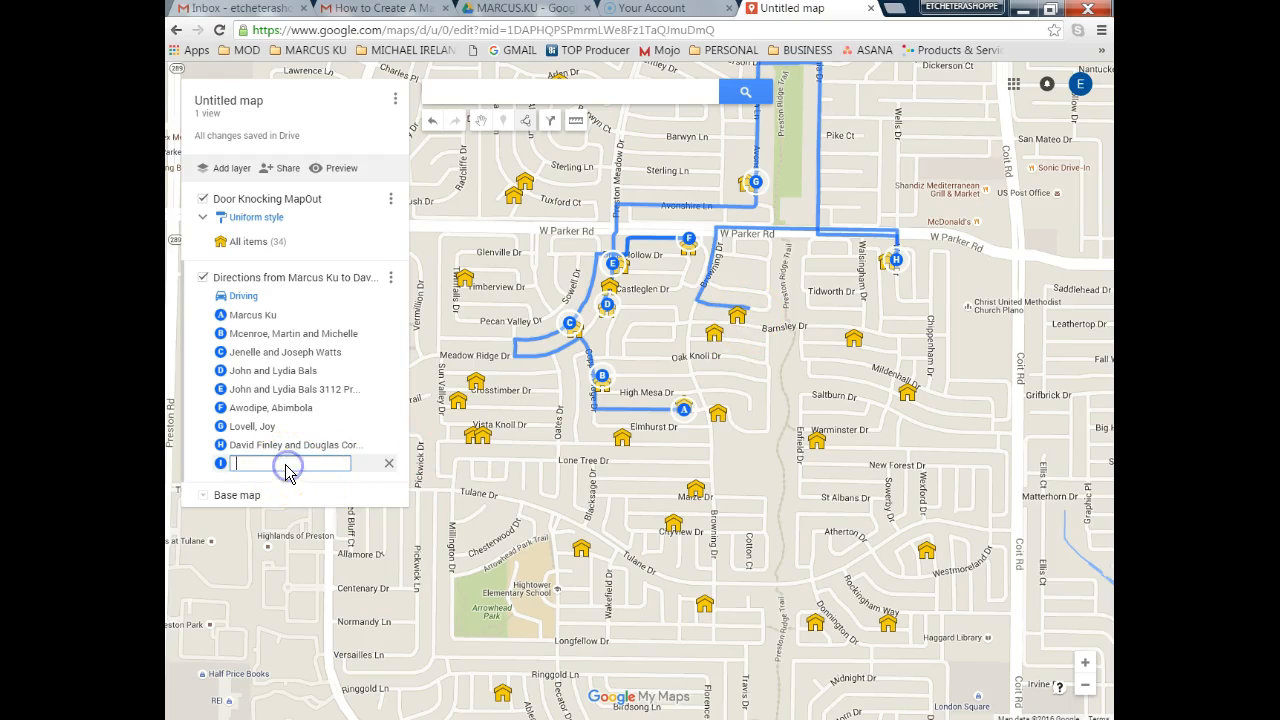
left_click(739, 319)
left_click(742, 325)
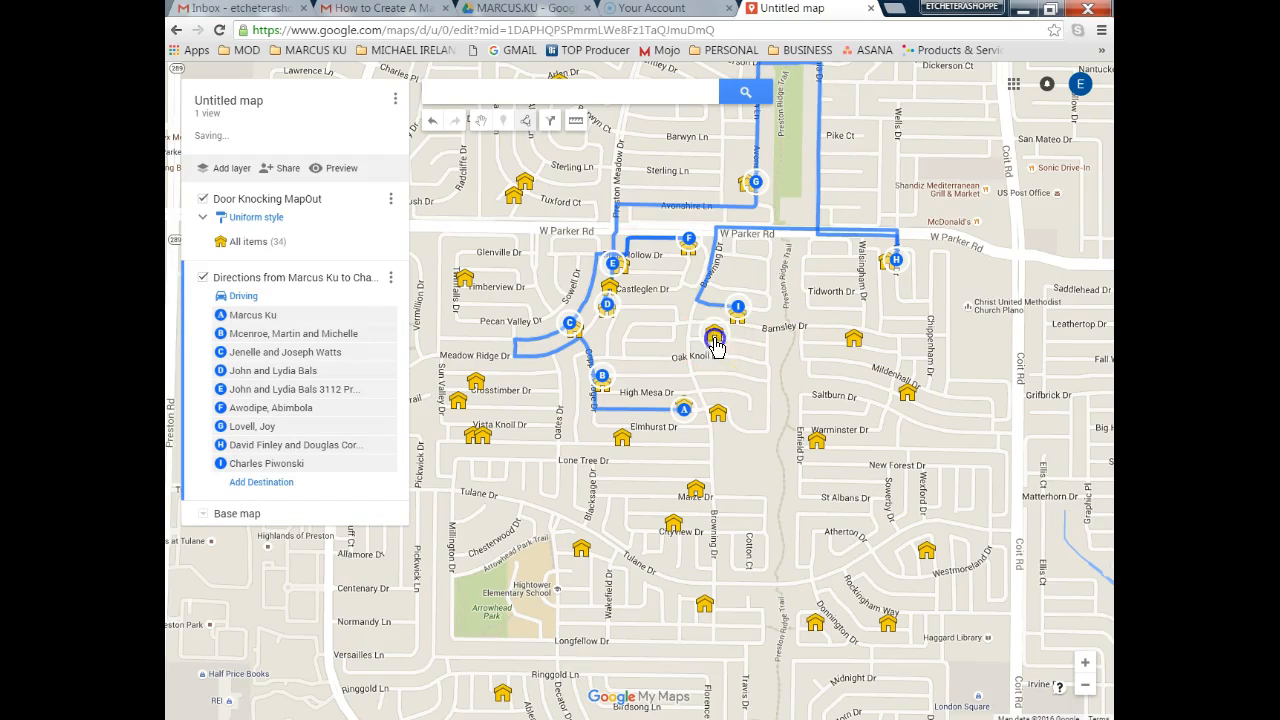
Add the house marker just north of Oak Knoll Dr, southwest of stop I, as destination J.
left_click(714, 338)
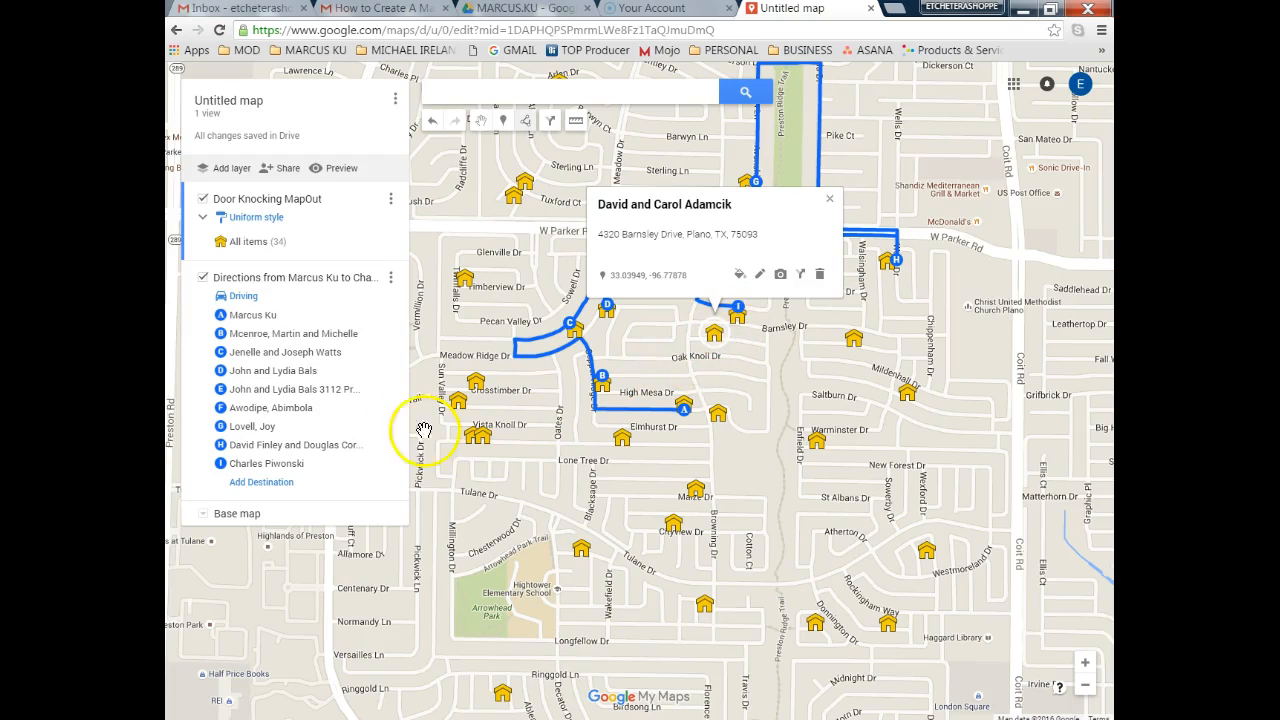
left_click(270, 484)
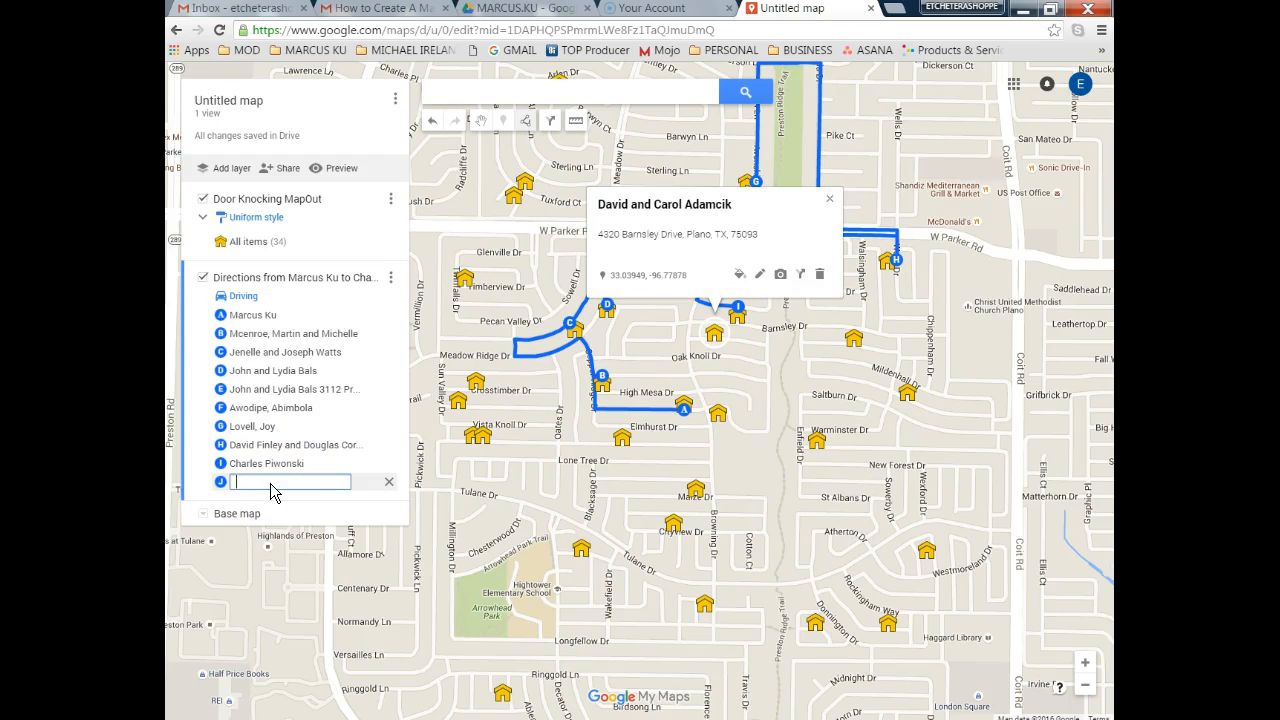
left_click(713, 343)
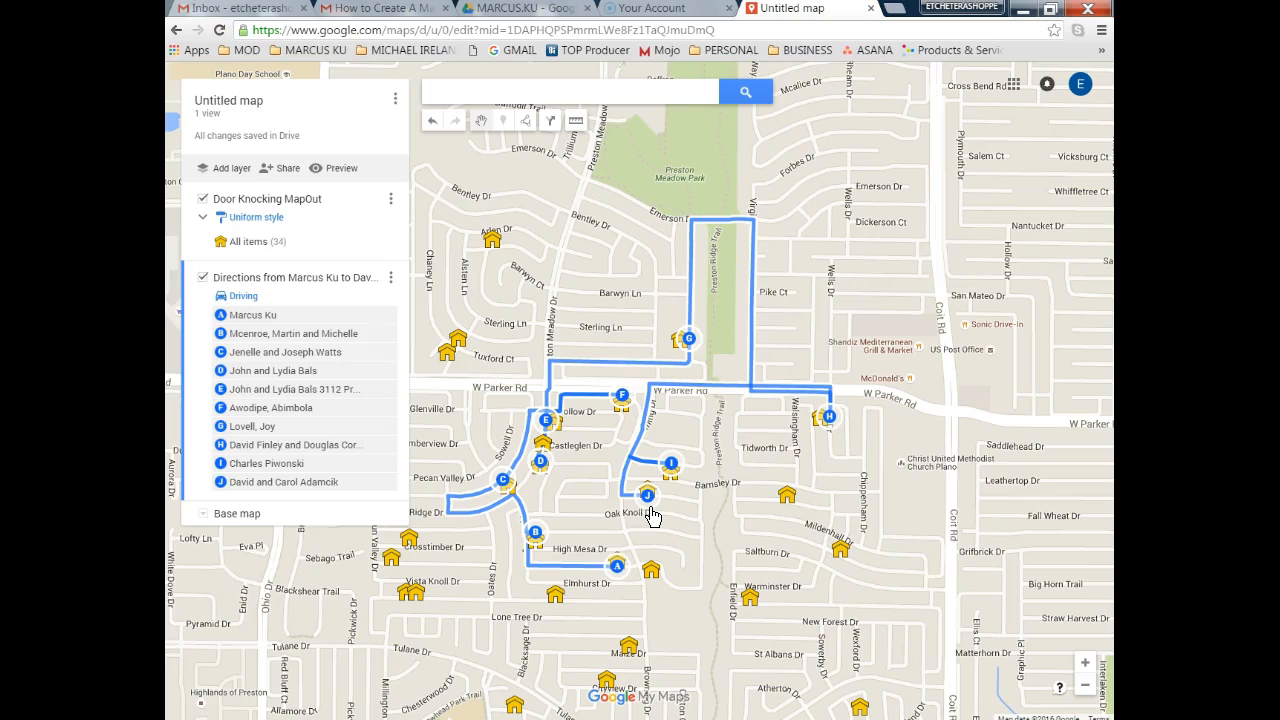
Create a second driving directions layer and name it Dooknock.2.
left_click(651, 514)
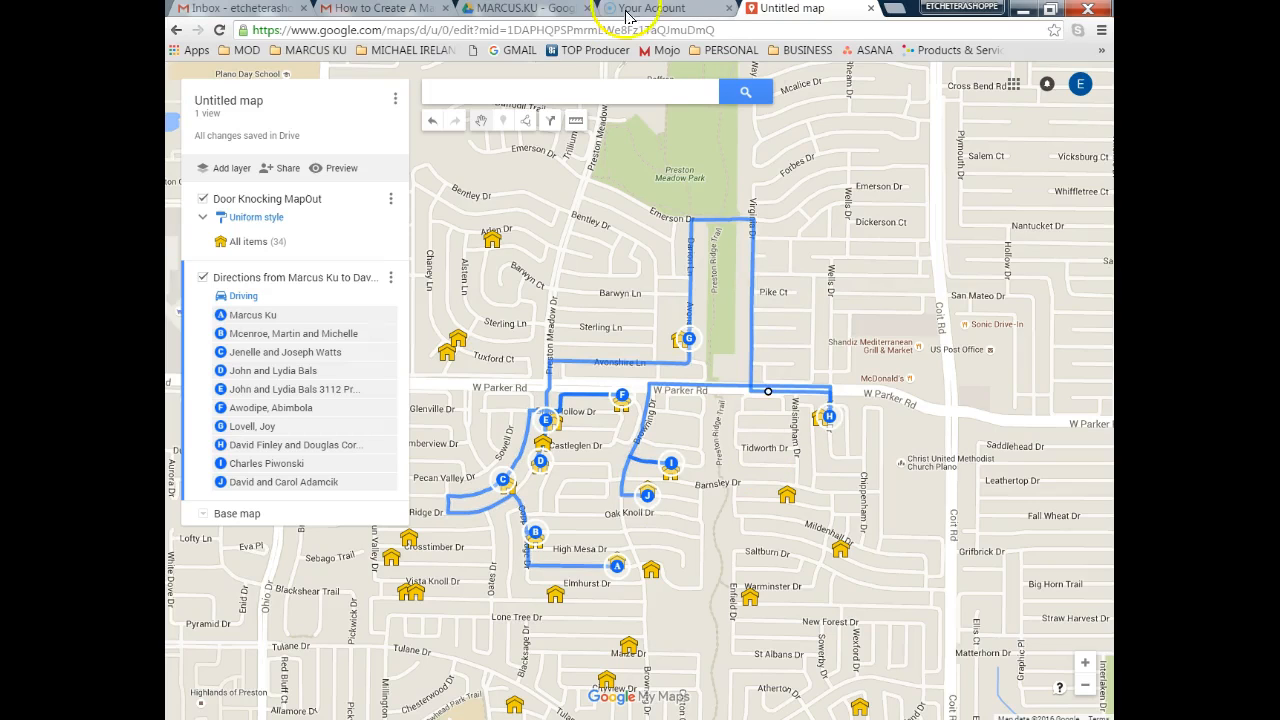
left_click(552, 125)
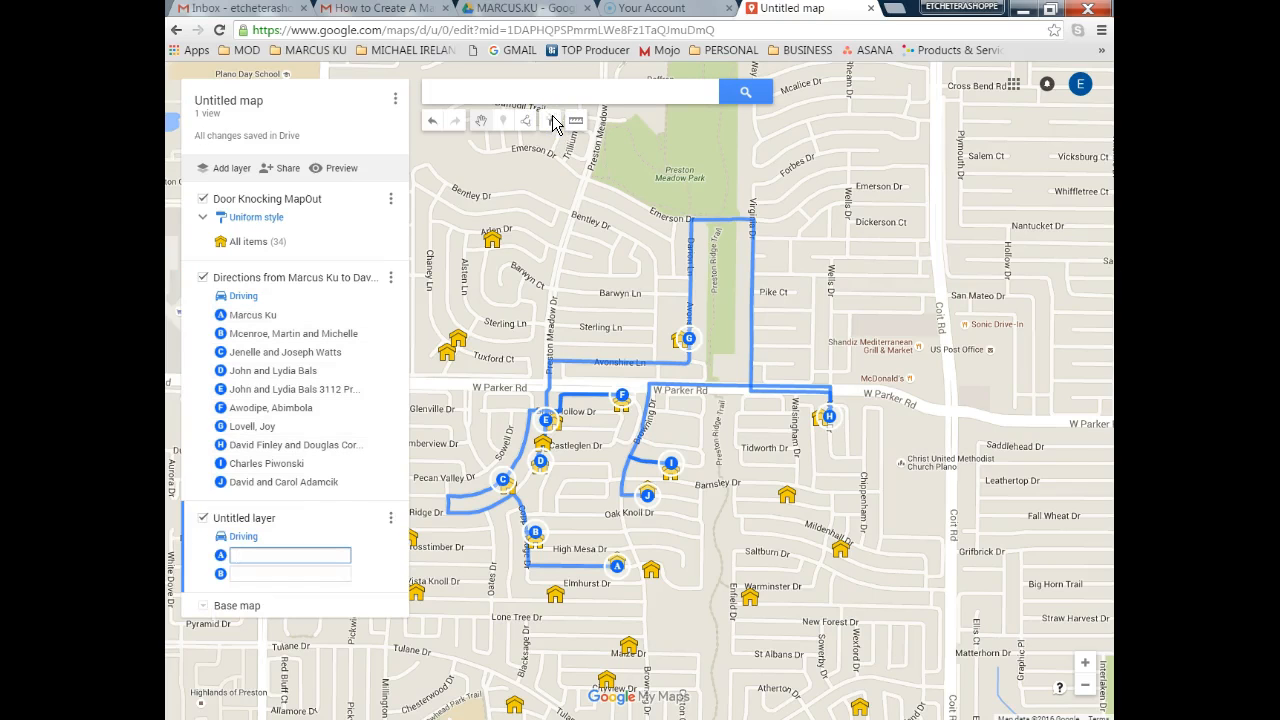
left_click(243, 518)
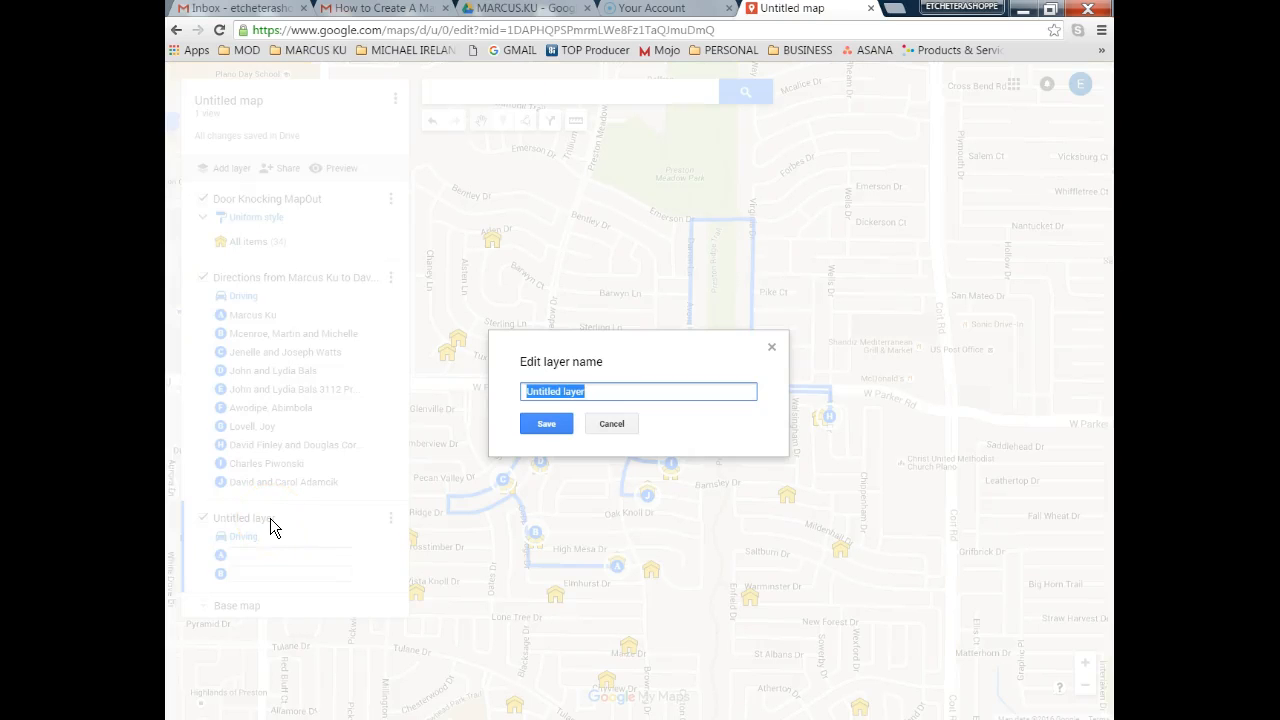
type("V")
type("ooknock.2")
left_click(544, 423)
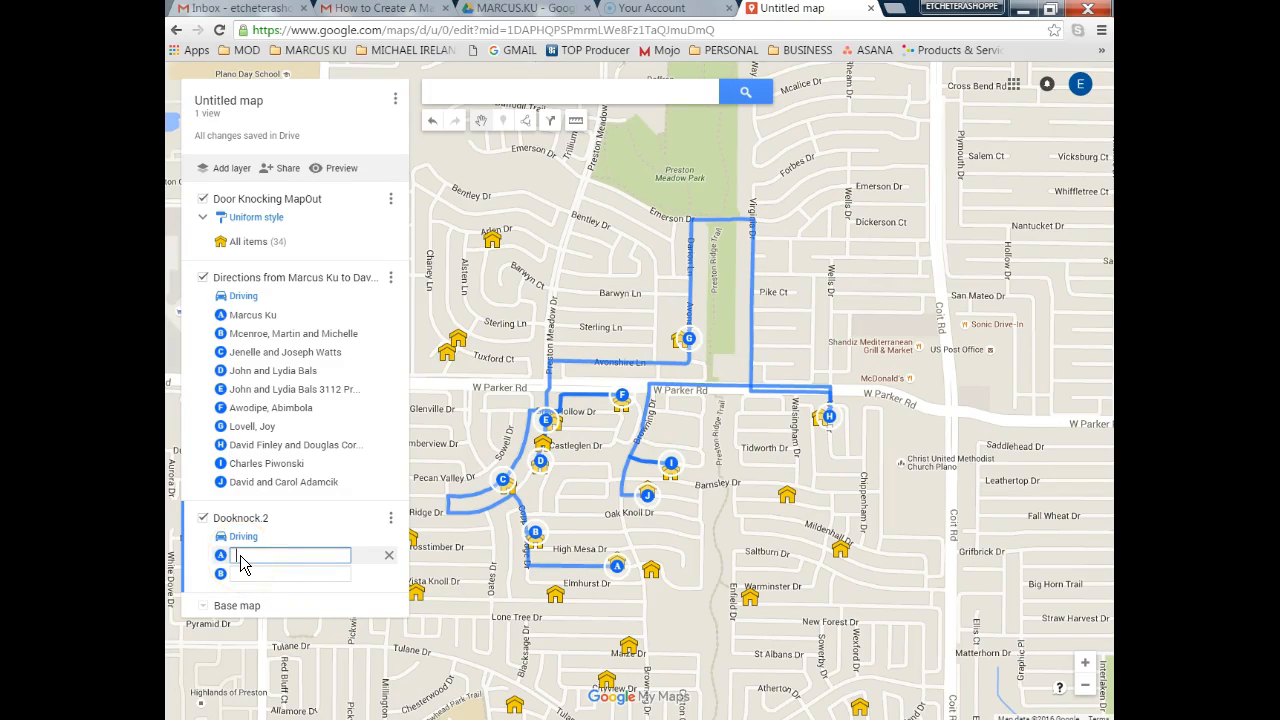
Try to use stop J of the first route as destination A of the Dooknock.2 route.
left_click(648, 503)
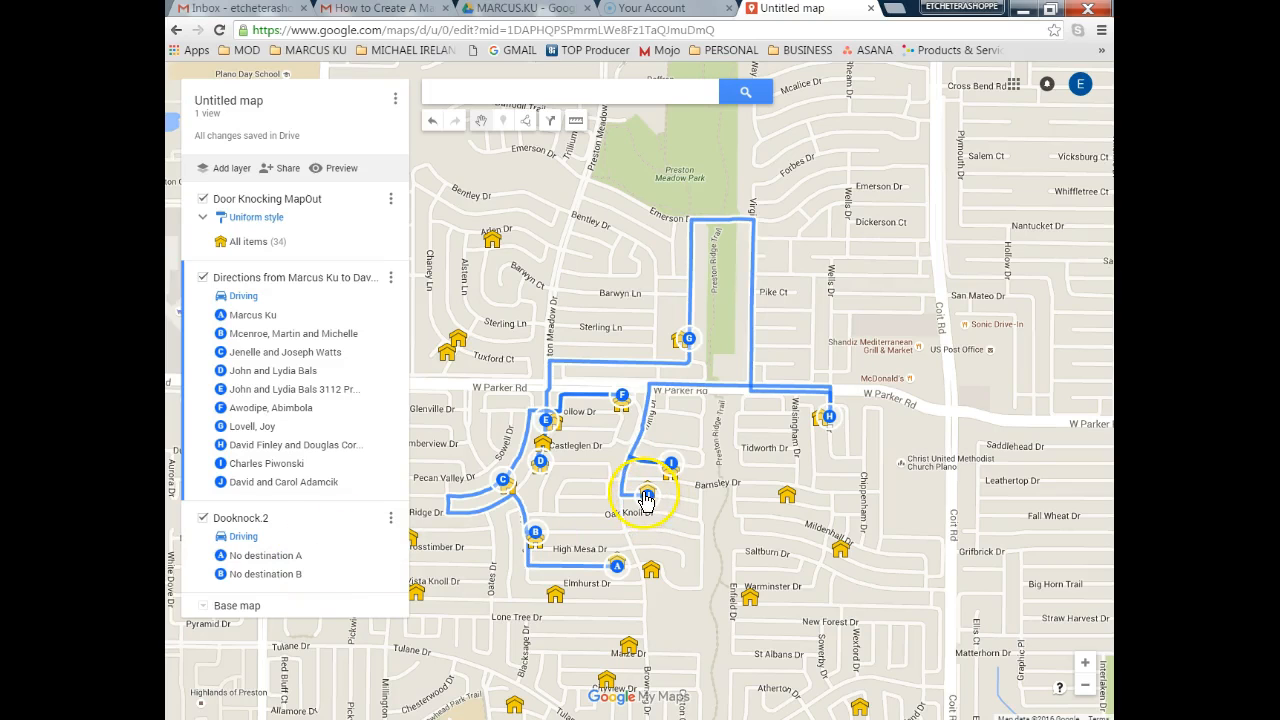
left_click(265, 555)
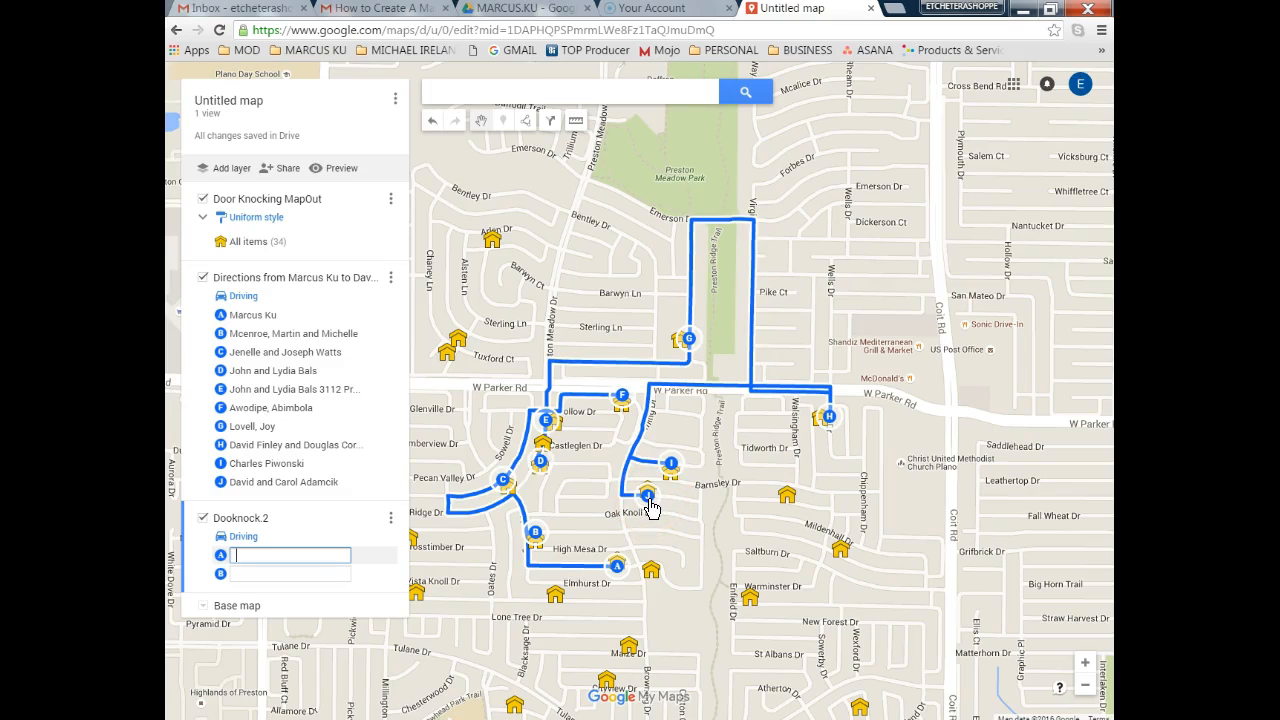
left_click(648, 500)
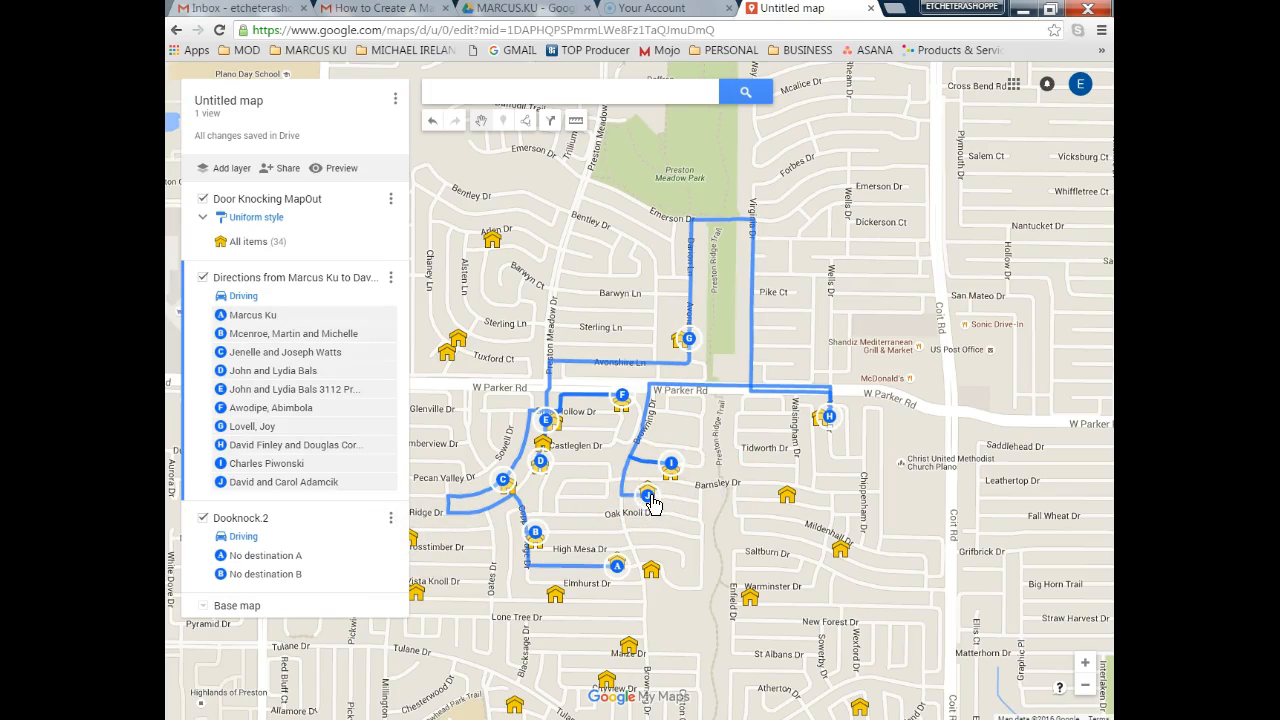
left_click(272, 555)
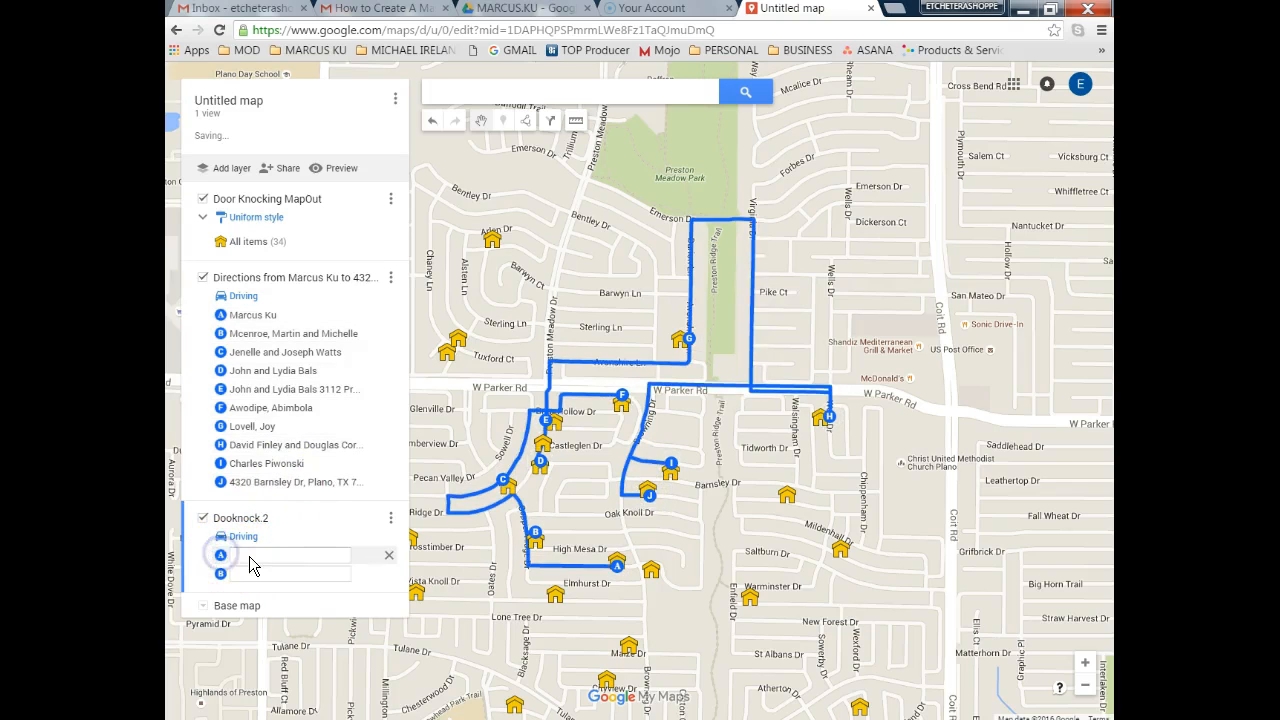
left_click(651, 507)
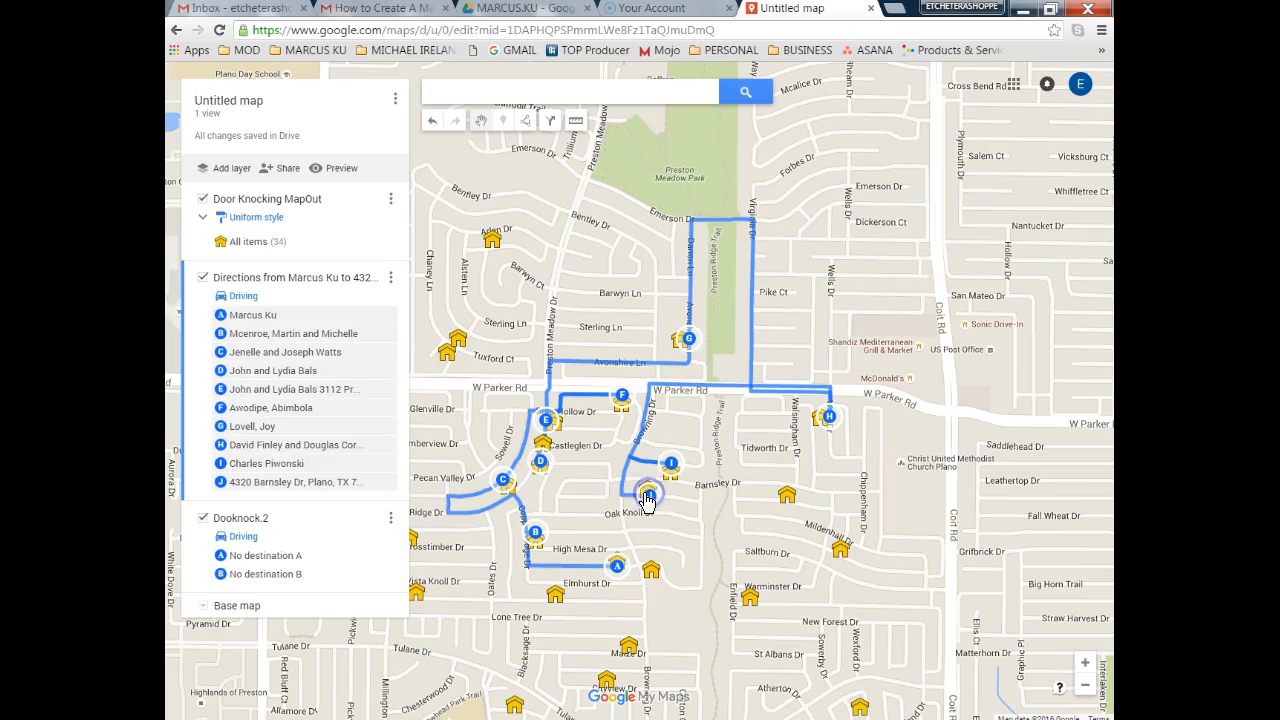
left_click(224, 558)
left_click(645, 503)
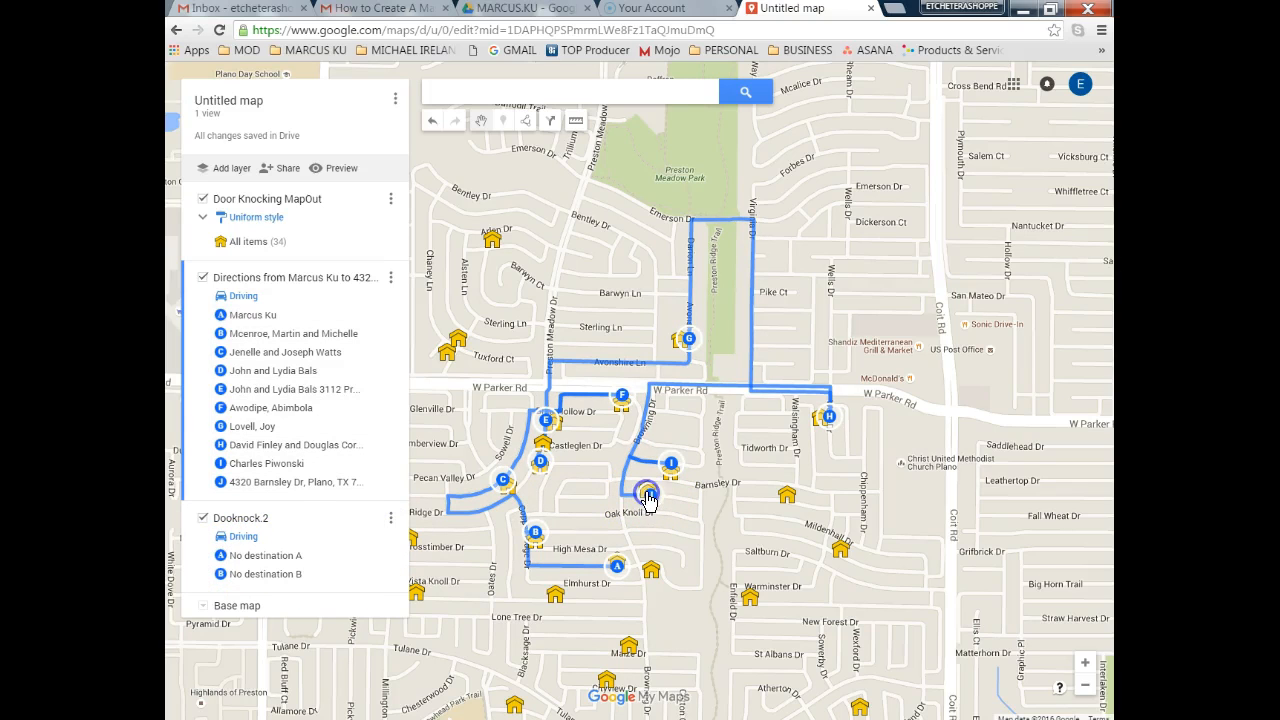
right_click(648, 500)
right_click(640, 510)
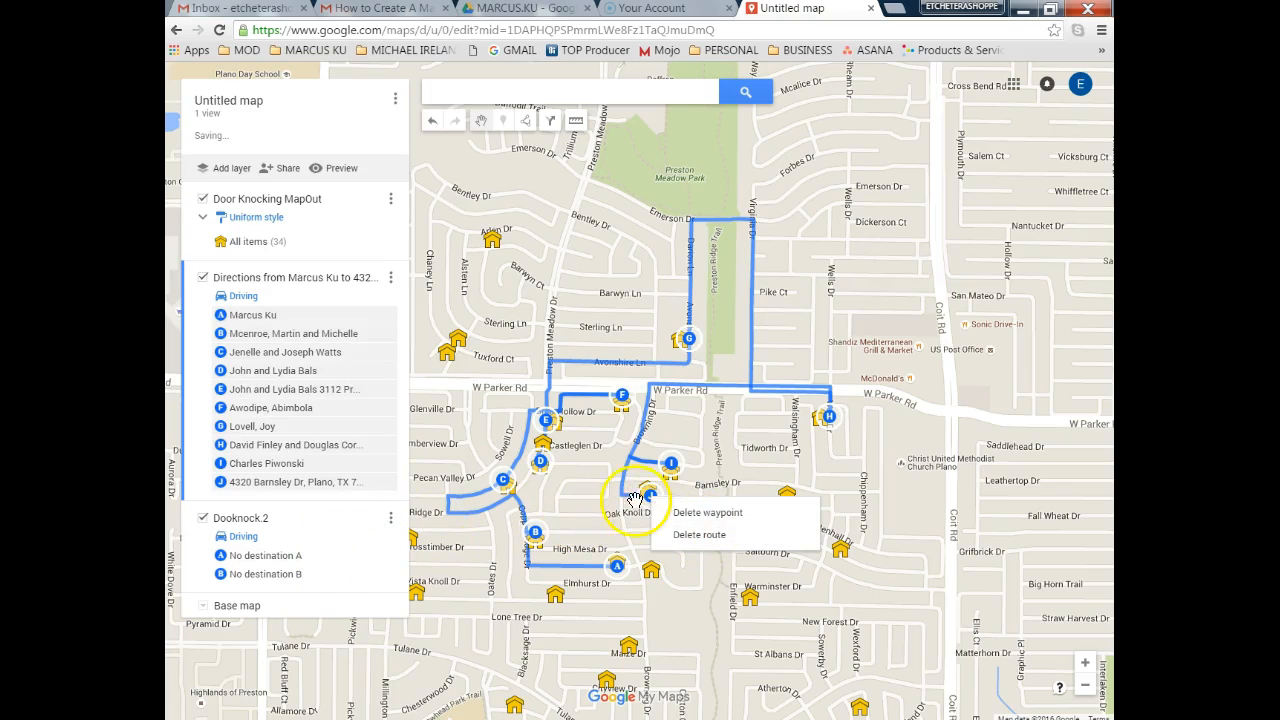
key("Escape")
Set the second route's destination A to the house marker beside stop J and destination B to the one just south of High Mesa Dr.
left_click(249, 556)
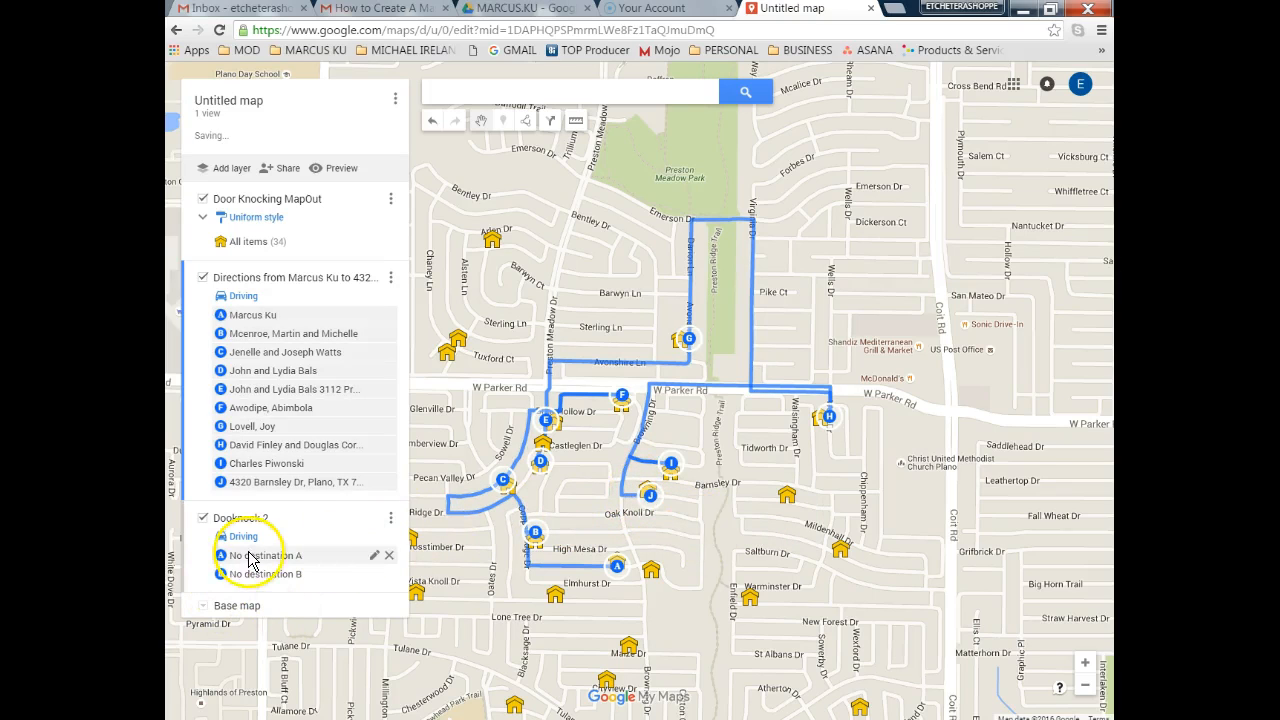
left_click(648, 495)
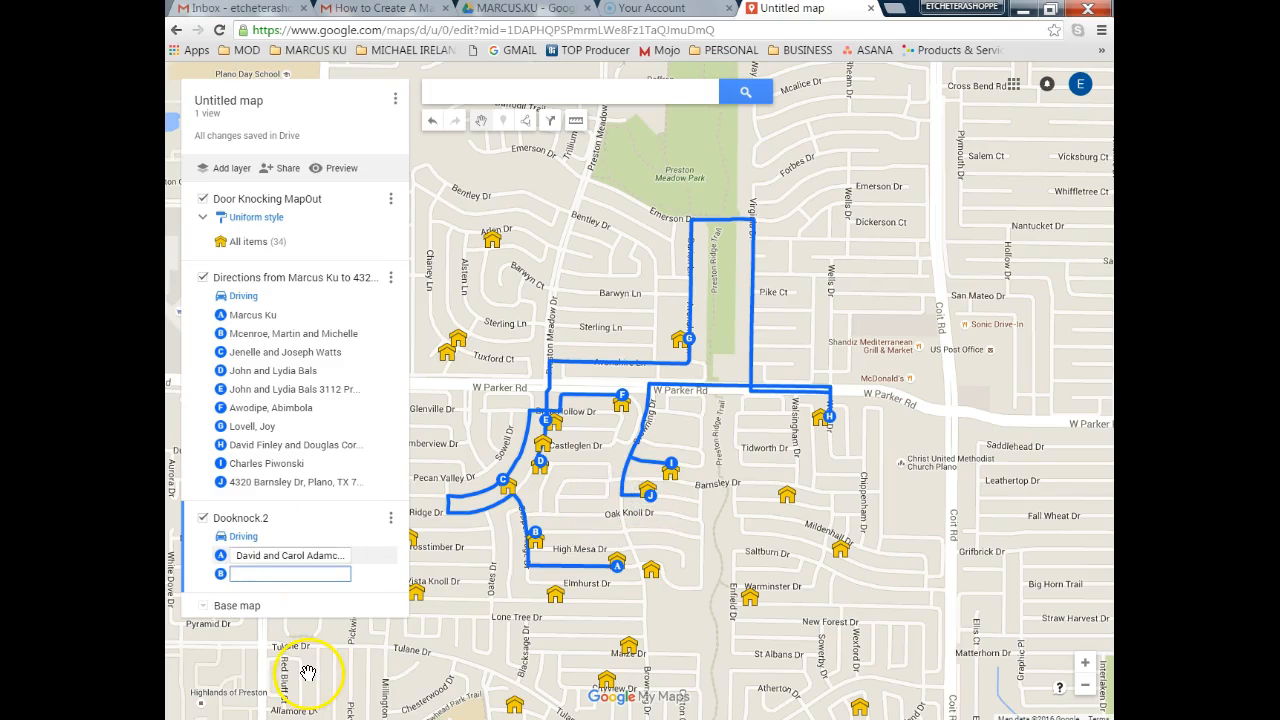
left_click(650, 497)
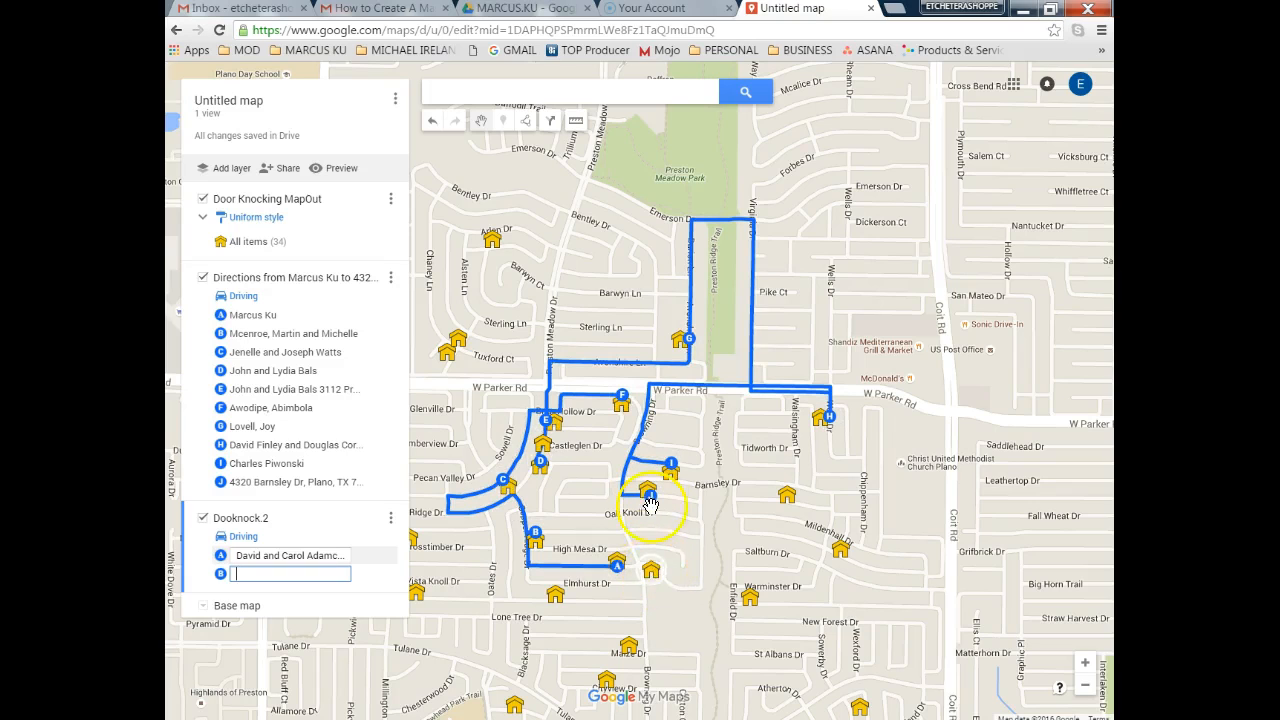
left_click(652, 576)
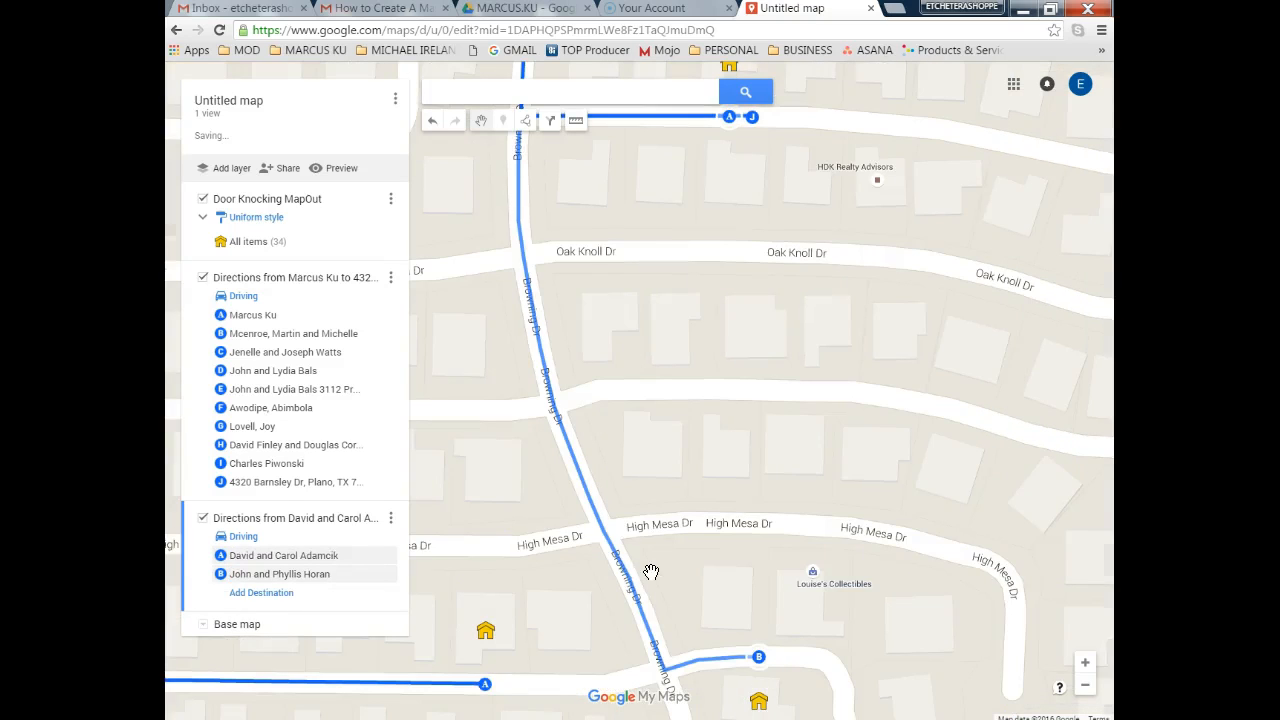
Add the house marker southwest of stop B, just west of Browning Dr, as destination C of the second route.
left_click(260, 593)
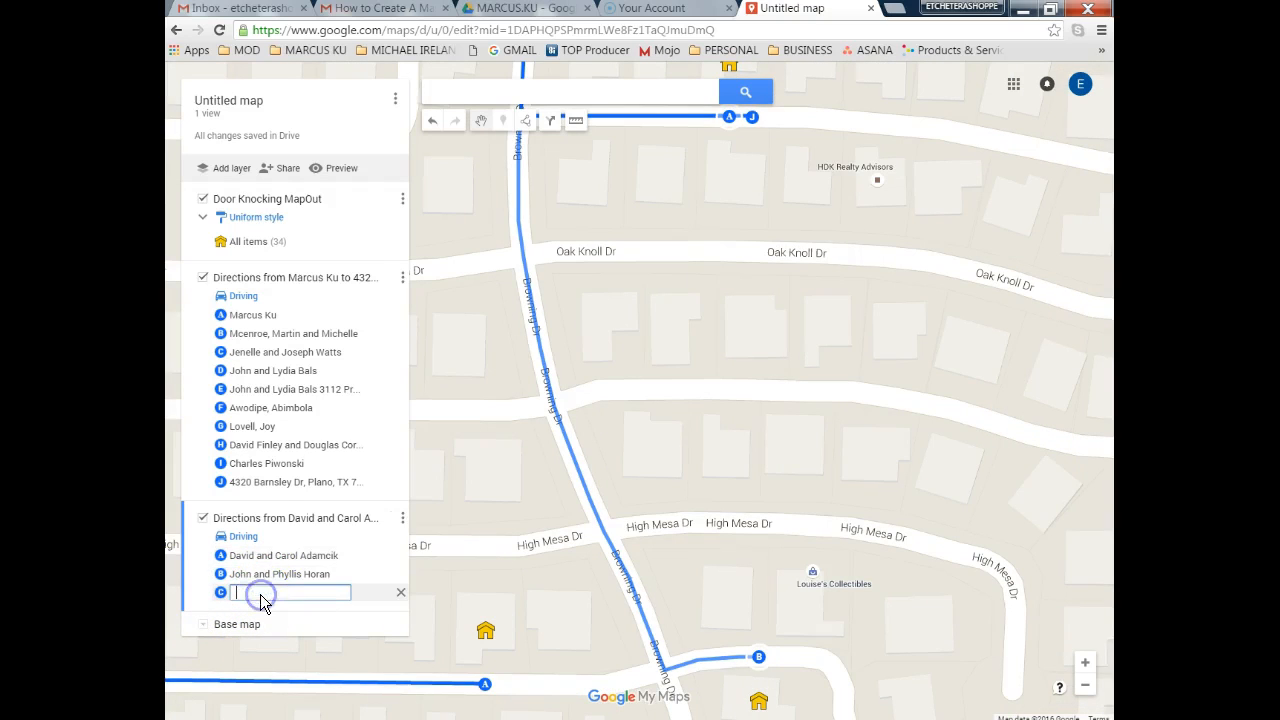
left_click(1087, 689)
left_click(1087, 689)
left_click(1087, 689)
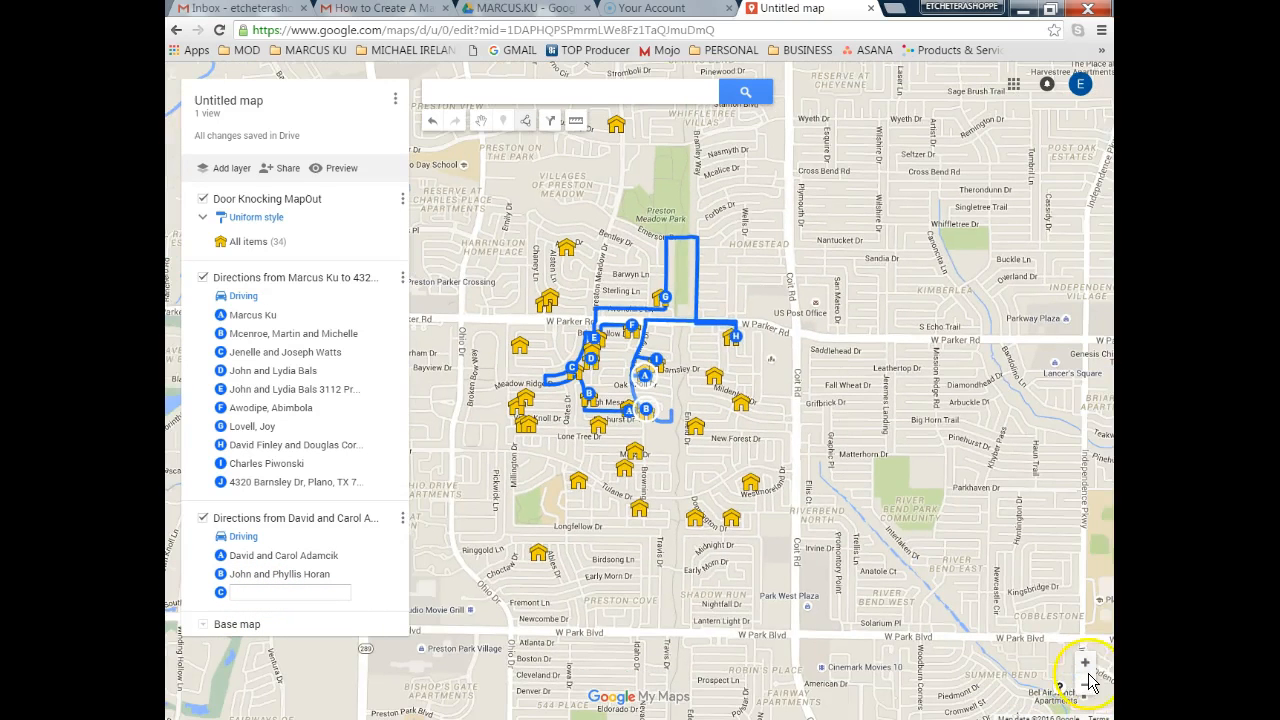
left_click(1086, 663)
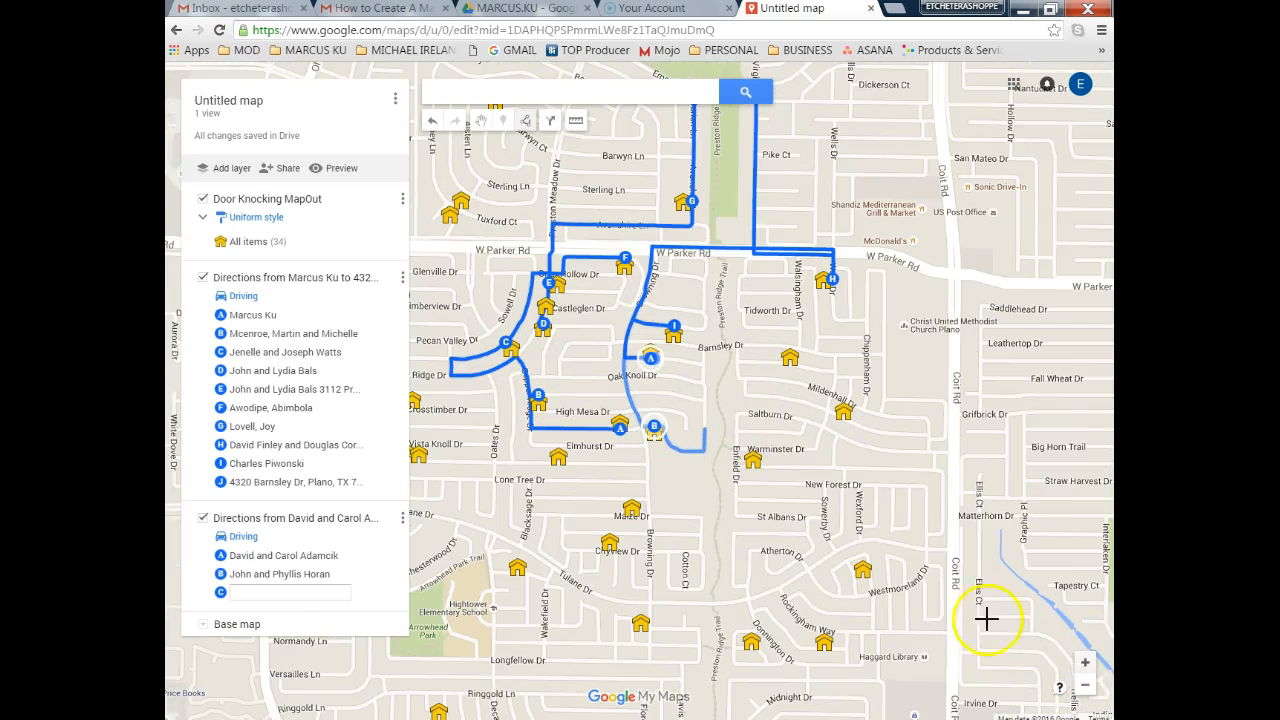
left_click_drag(645, 503, 632, 512)
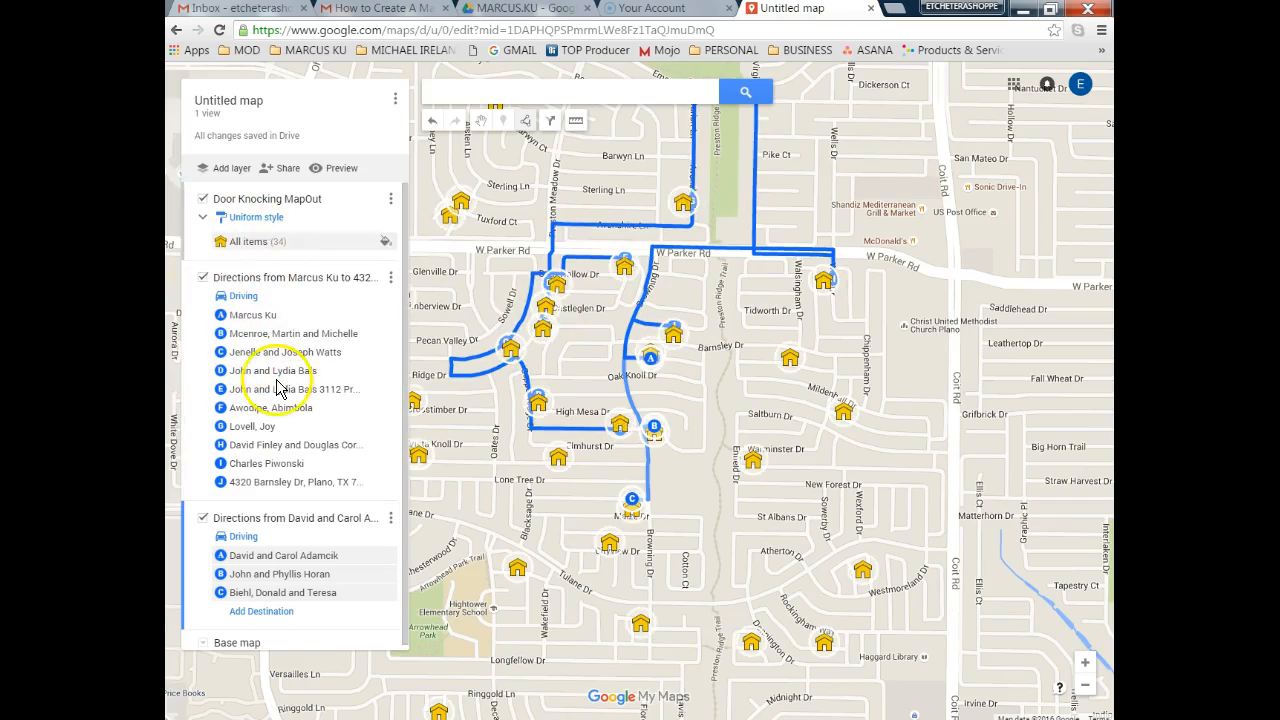
Add another layer to the map.
left_click_drag(281, 455, 248, 500)
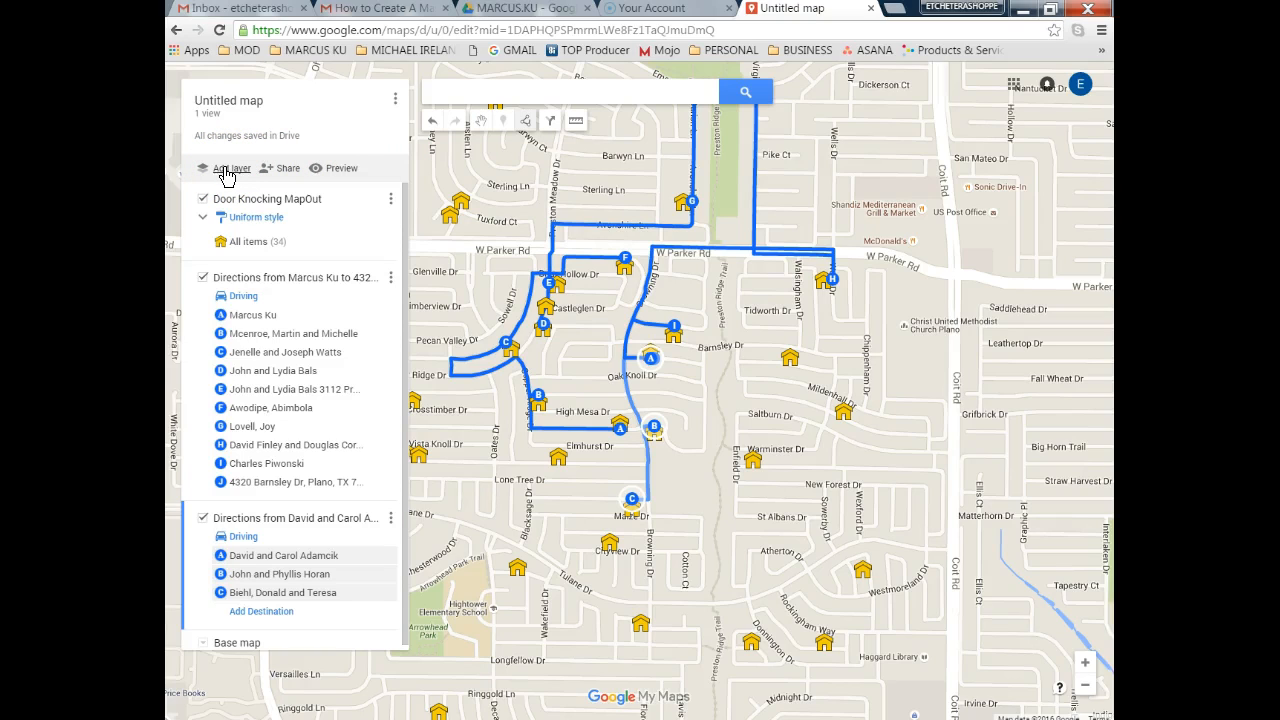
left_click(551, 128)
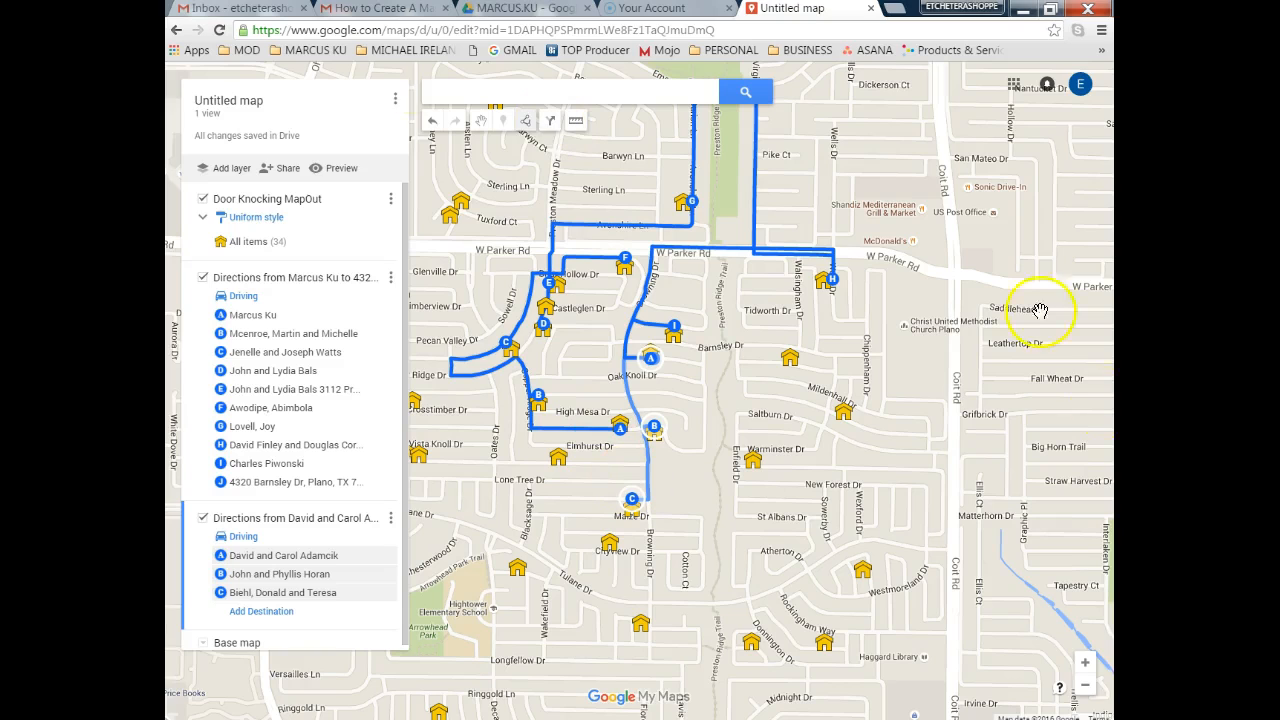
left_click(224, 172)
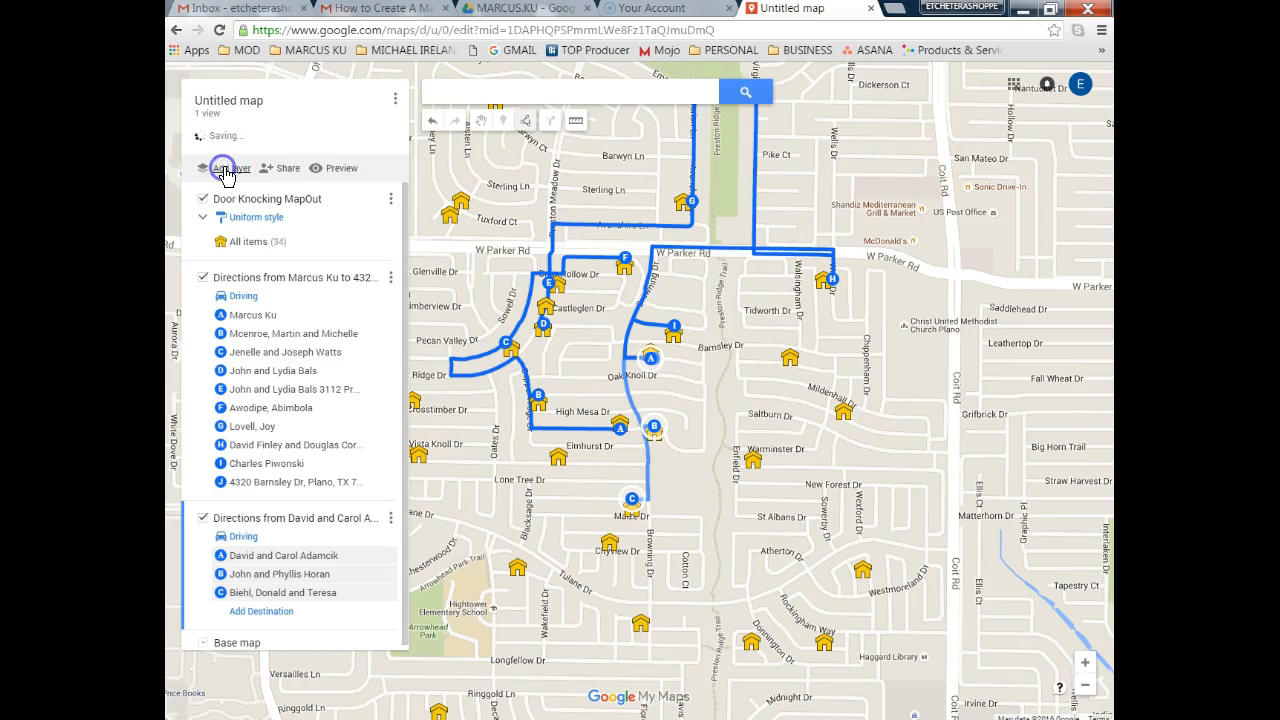